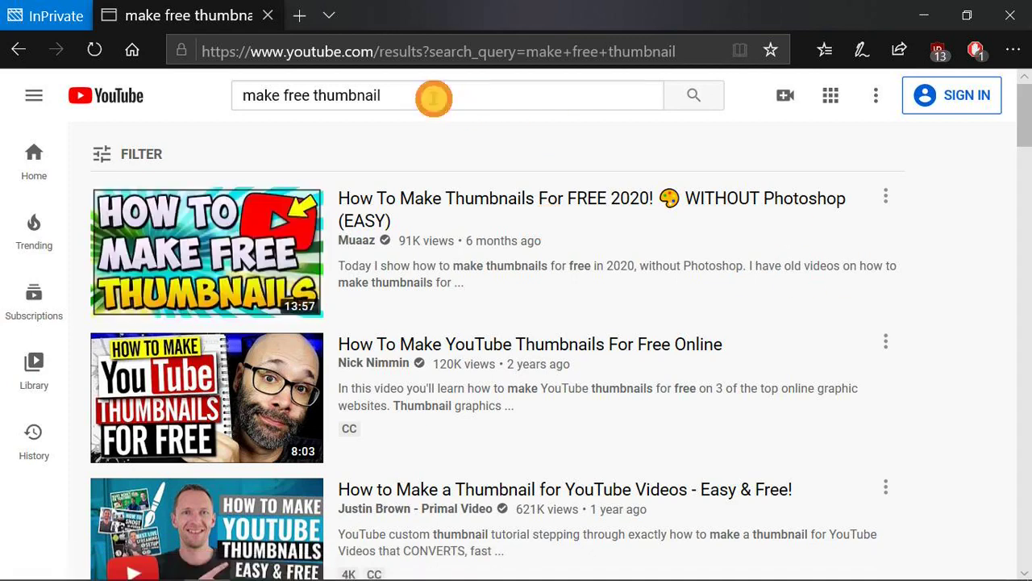
Look through the YouTube search results for "make free thumbnail" and compare the thumbnail designs of the listed videos
triple_click(434, 98)
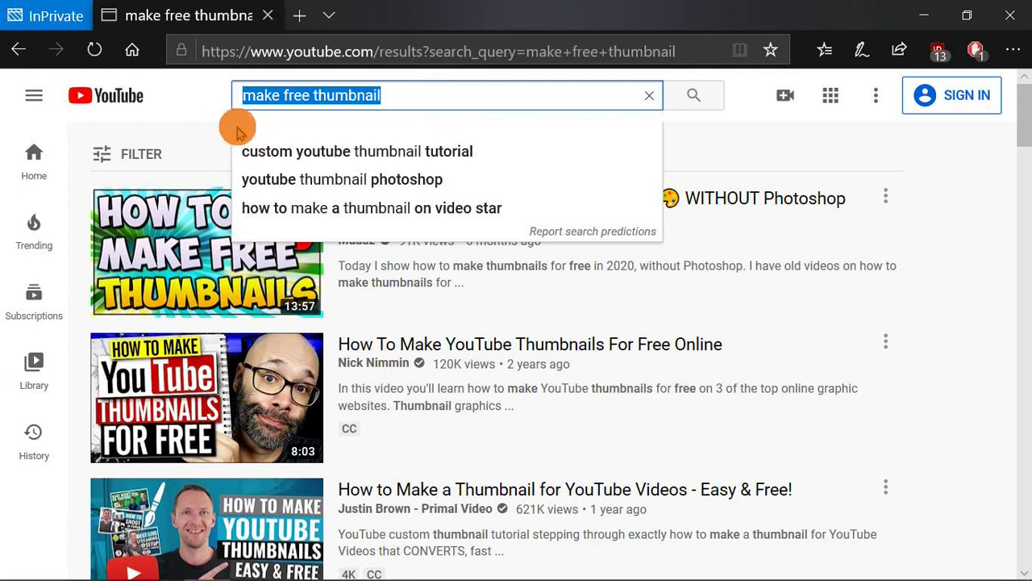
click(733, 143)
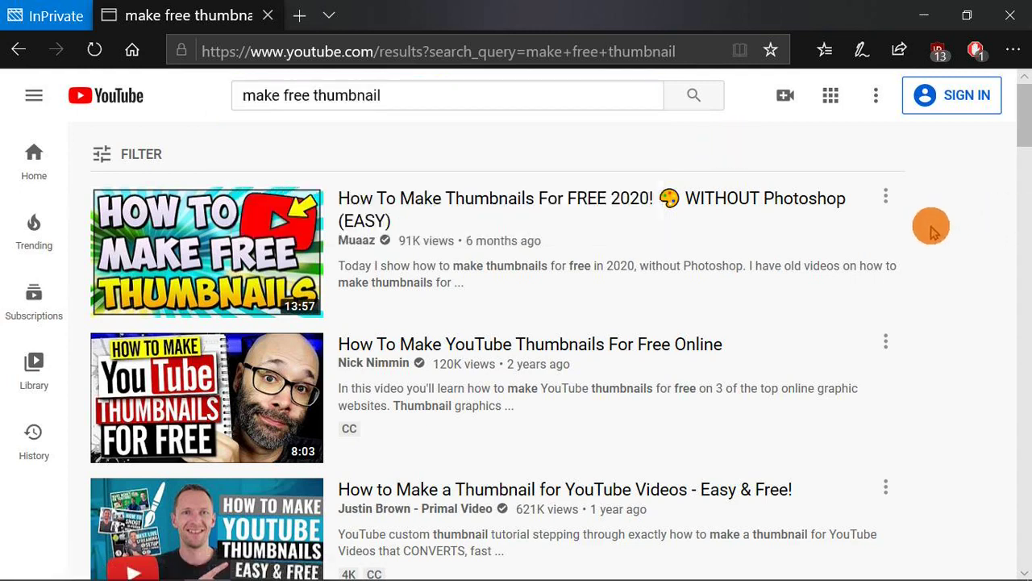
scroll(930, 233, down, 5)
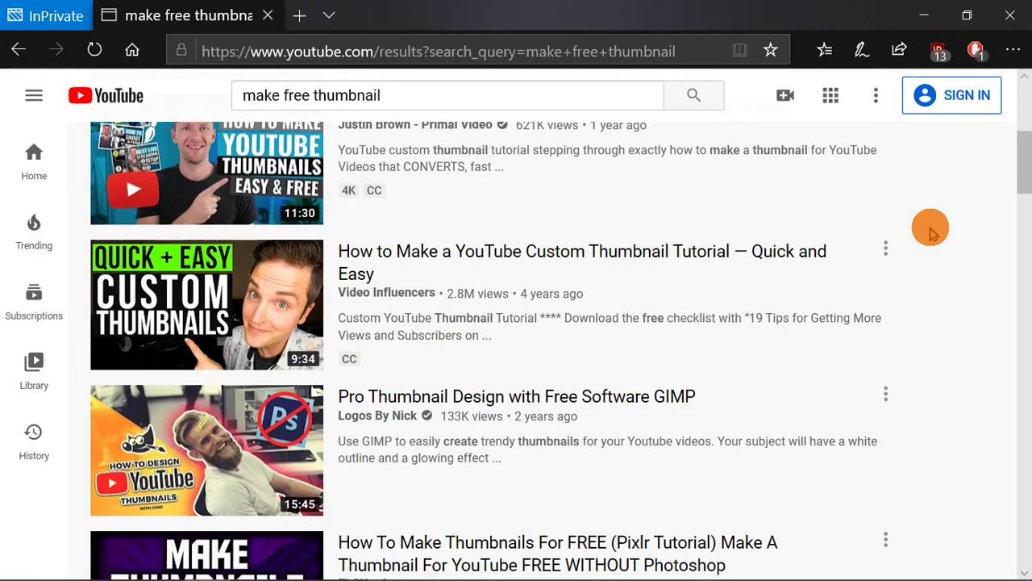
scroll(930, 232, up, 4)
scroll(930, 233, up, 1)
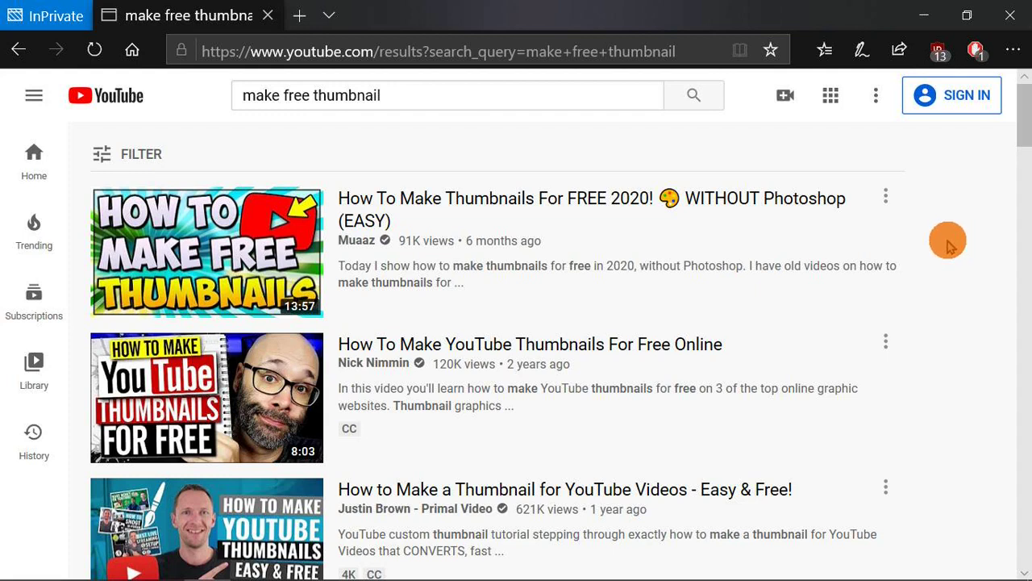
scroll(950, 246, down, 1)
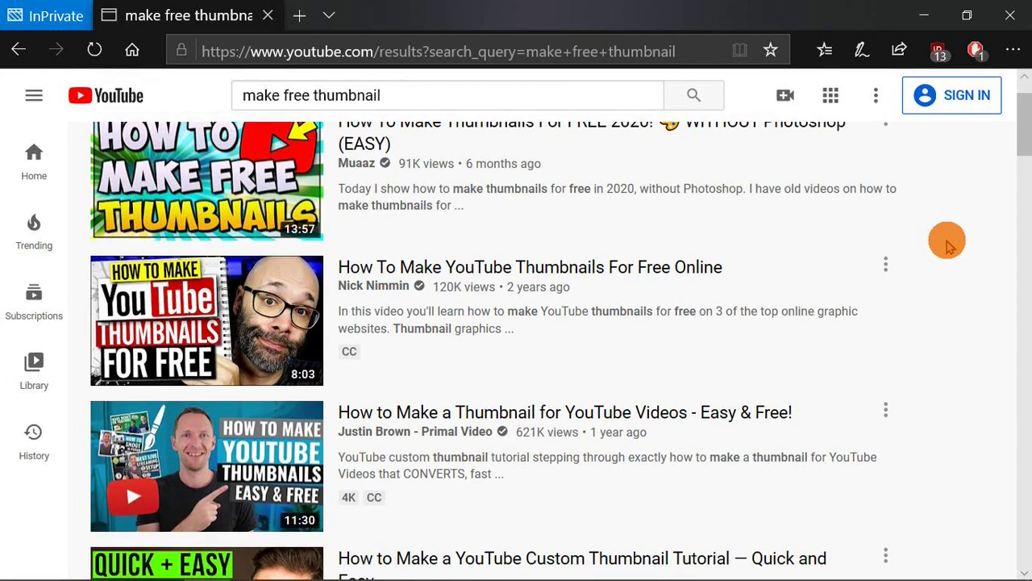
scroll(950, 246, up, 1)
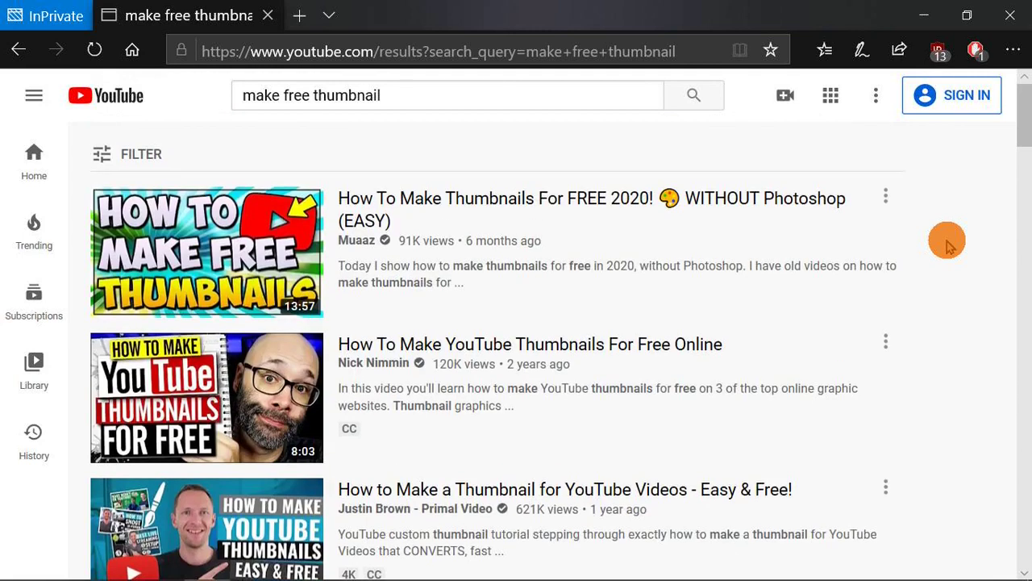
scroll(950, 246, down, 2)
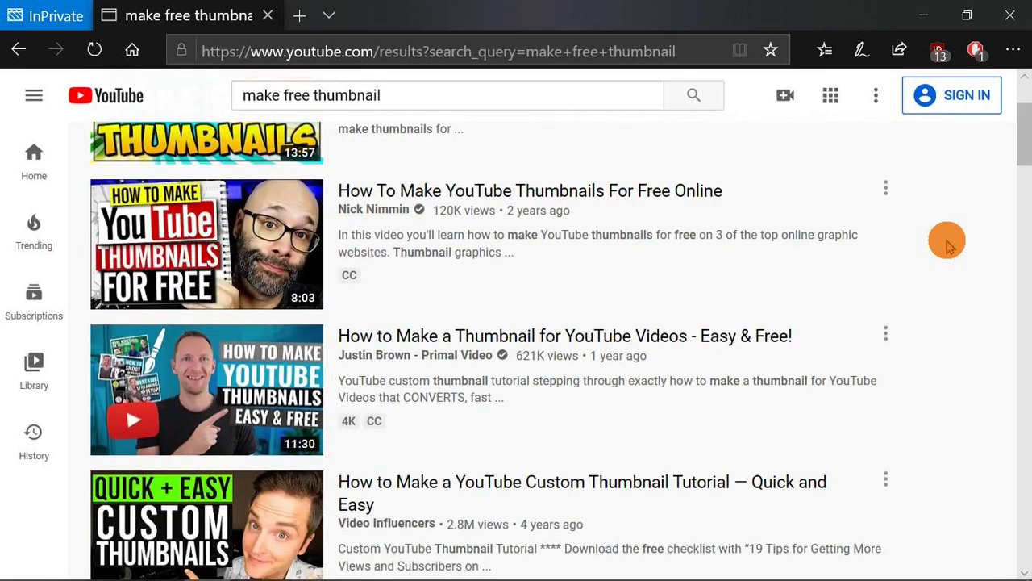
scroll(950, 246, up, 2)
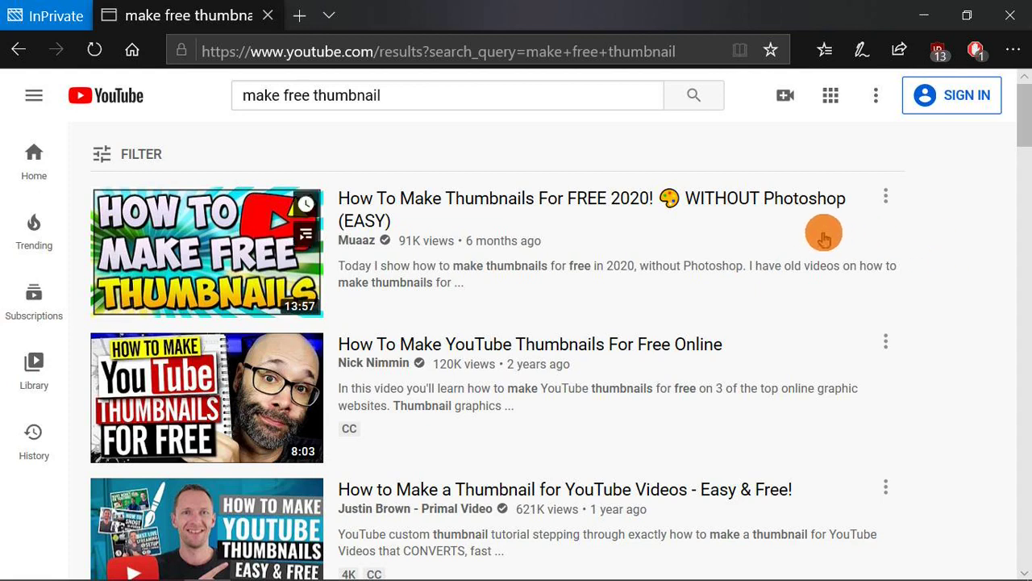
mouse_move(814, 235)
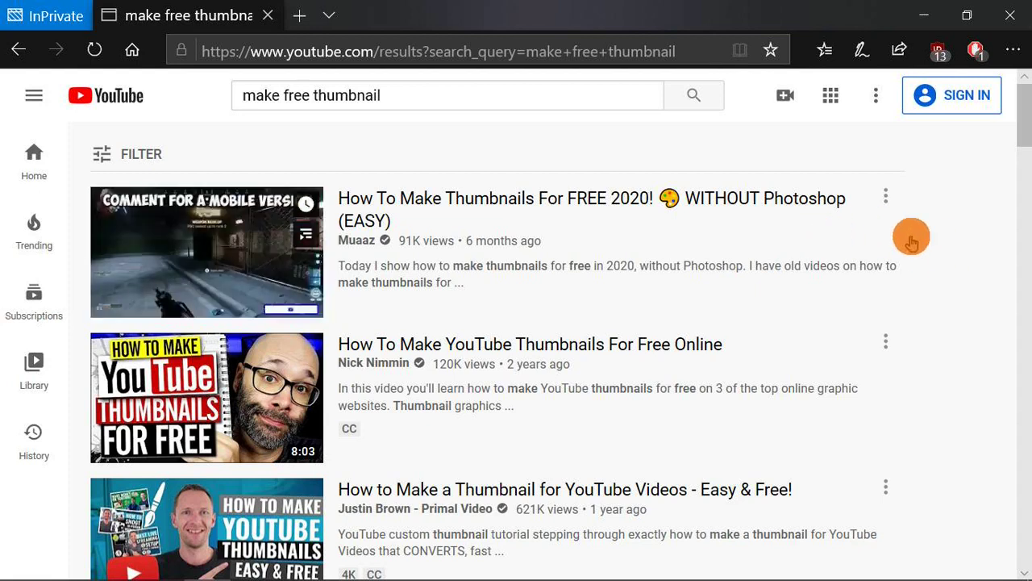
scroll(907, 250, down, 2)
mouse_move(763, 253)
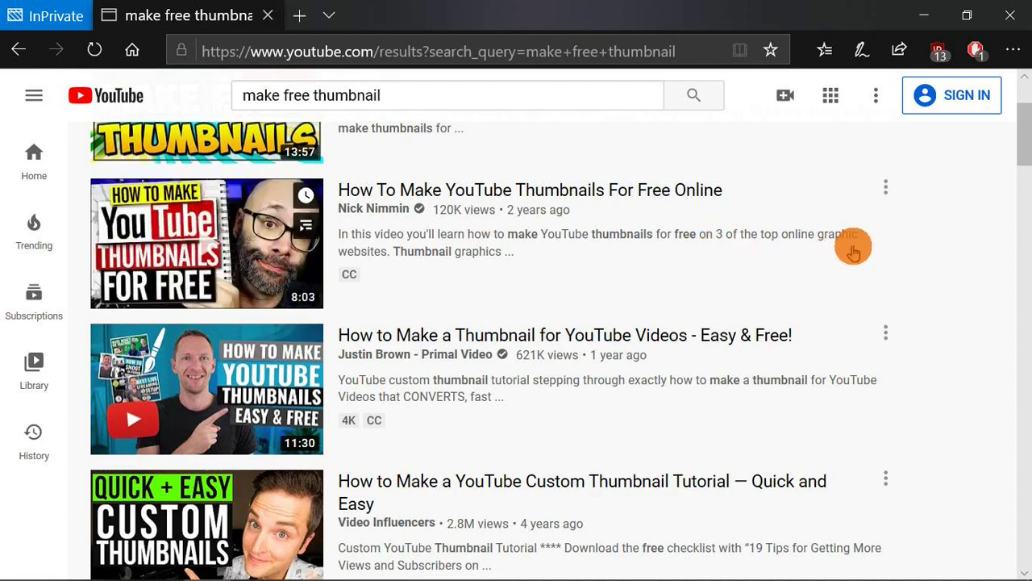
scroll(917, 254, down, 2)
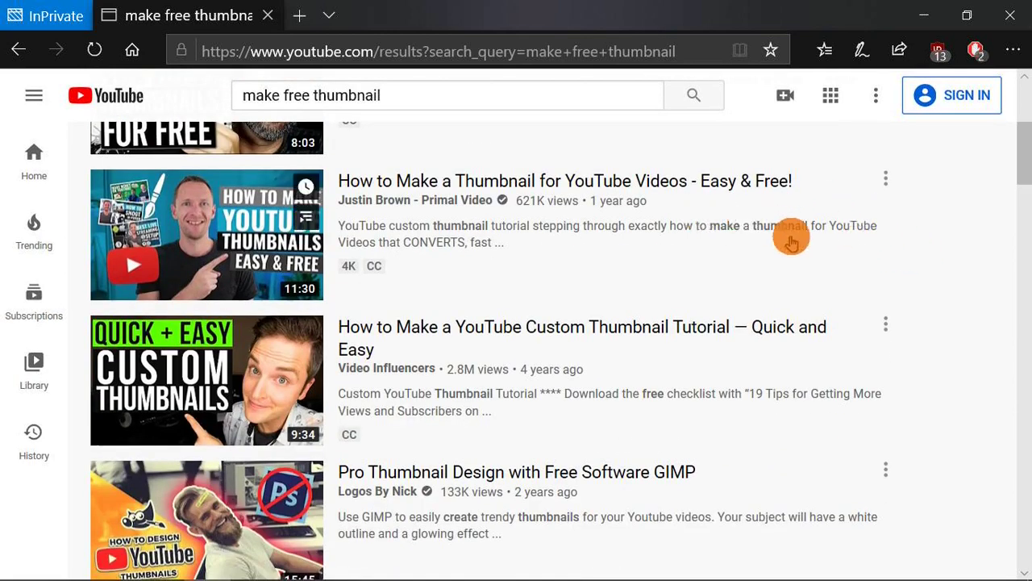
scroll(884, 246, down, 1)
scroll(883, 249, down, 2)
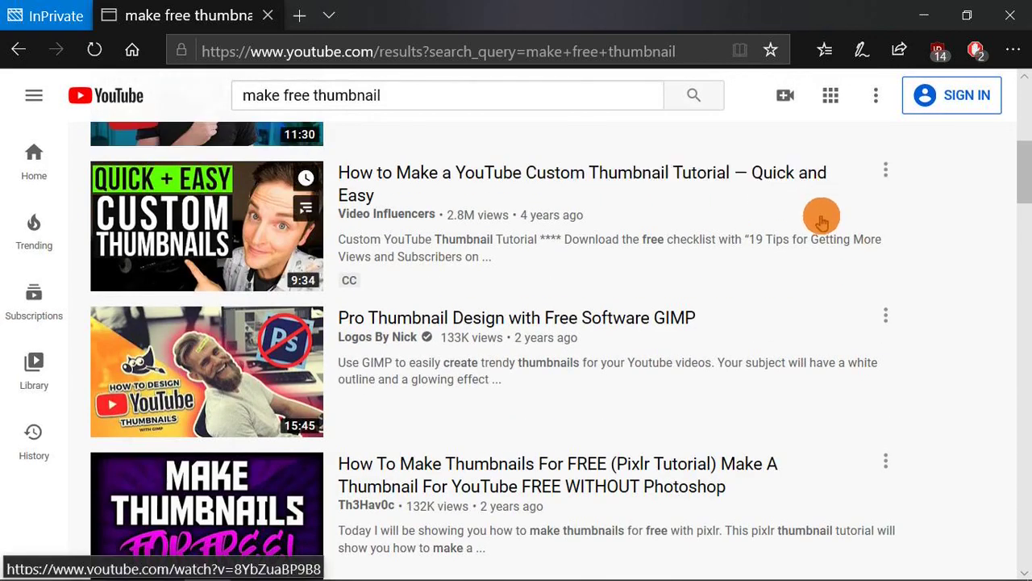
scroll(908, 216, down, 1)
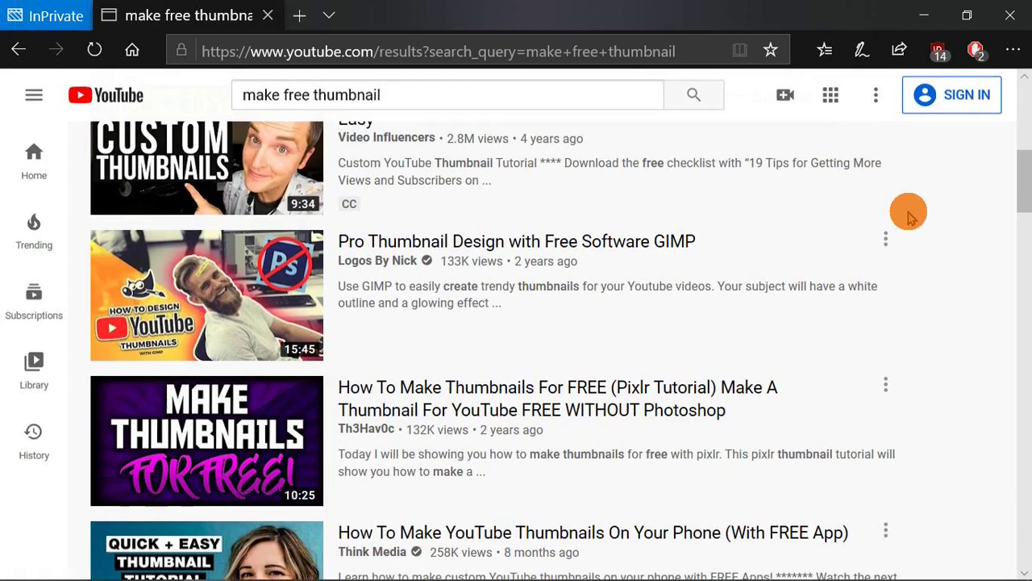
scroll(899, 284, down, 12)
scroll(911, 287, up, 14)
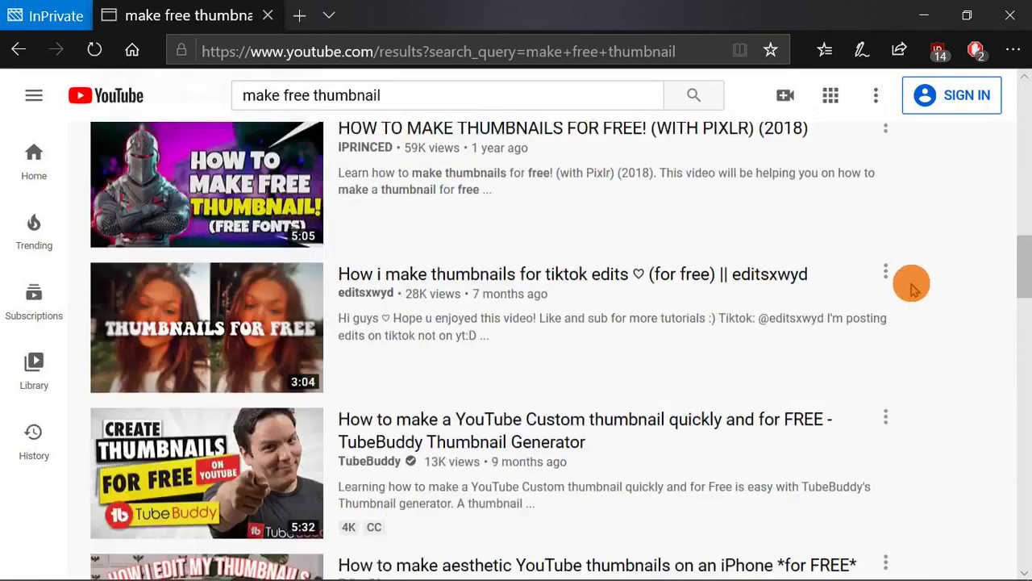
scroll(912, 287, up, 5)
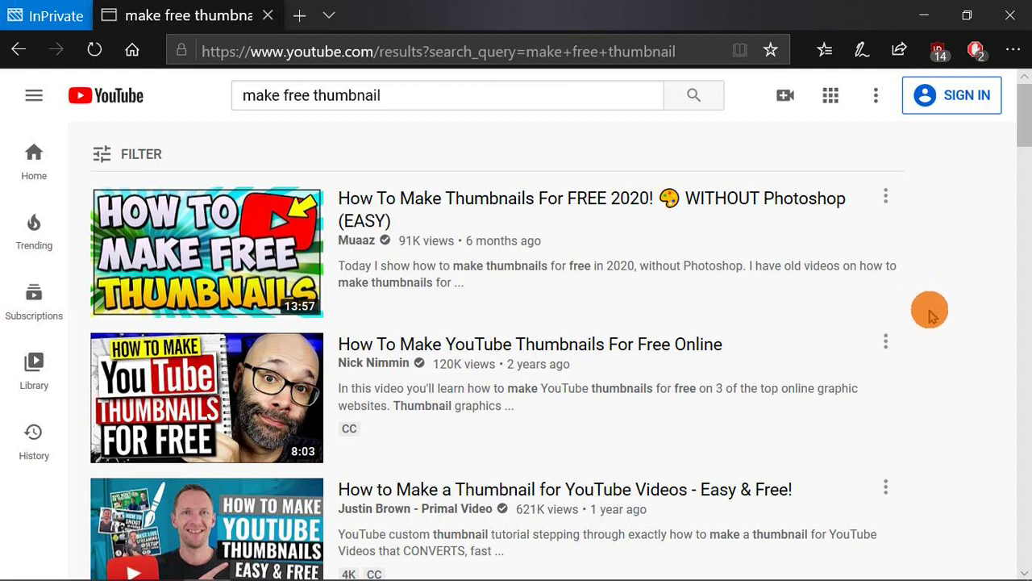
scroll(920, 322, down, 1)
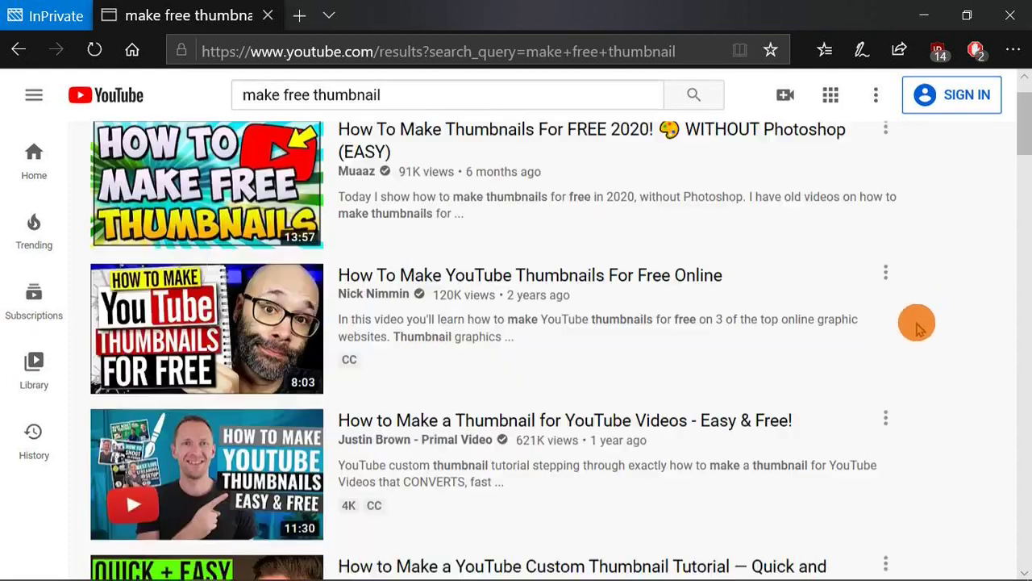
scroll(917, 324, down, 15)
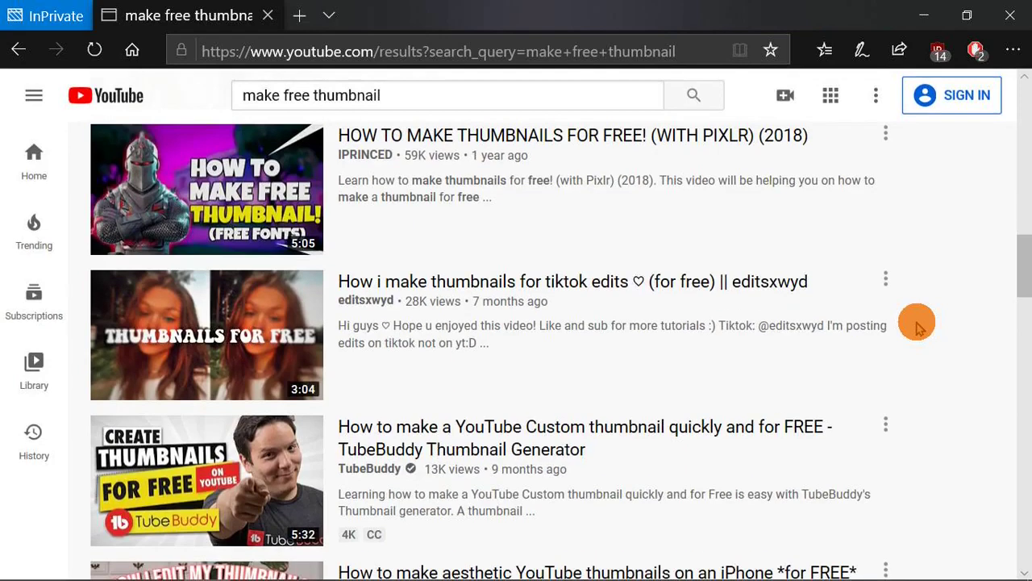
scroll(918, 324, up, 15)
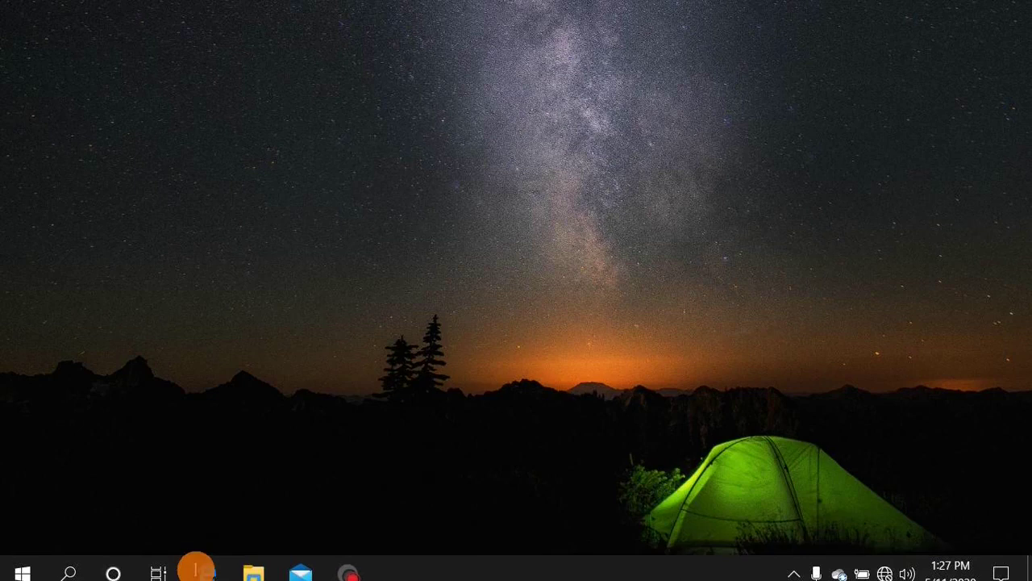
Find the Shotcut video editor through the Windows search and launch it
click(67, 565)
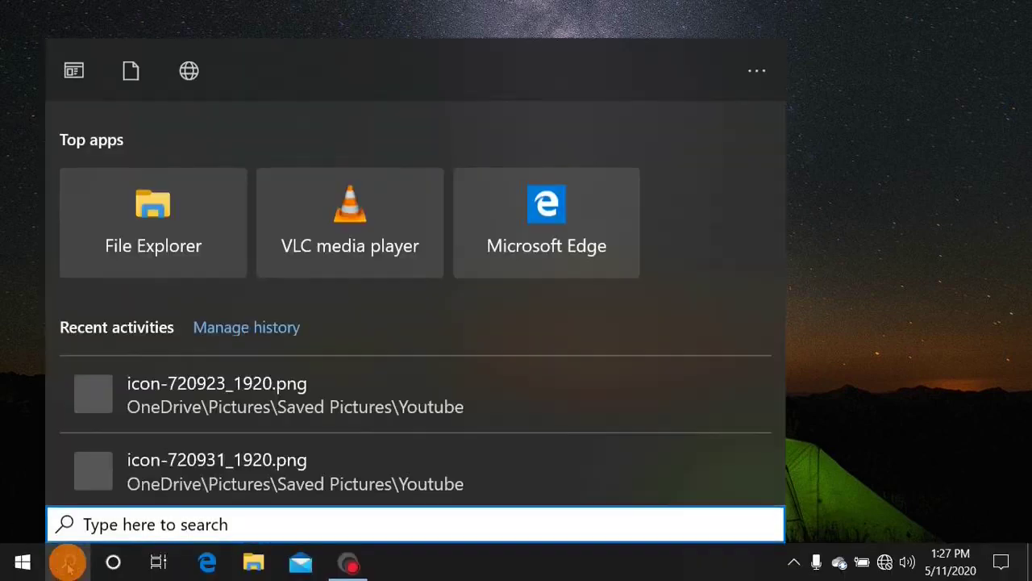
text(s)
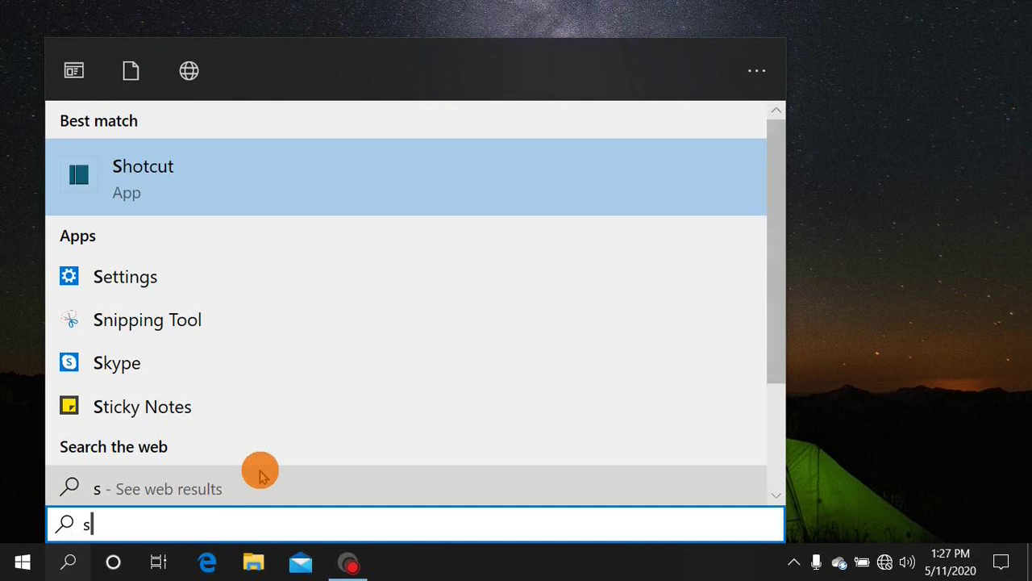
click(143, 174)
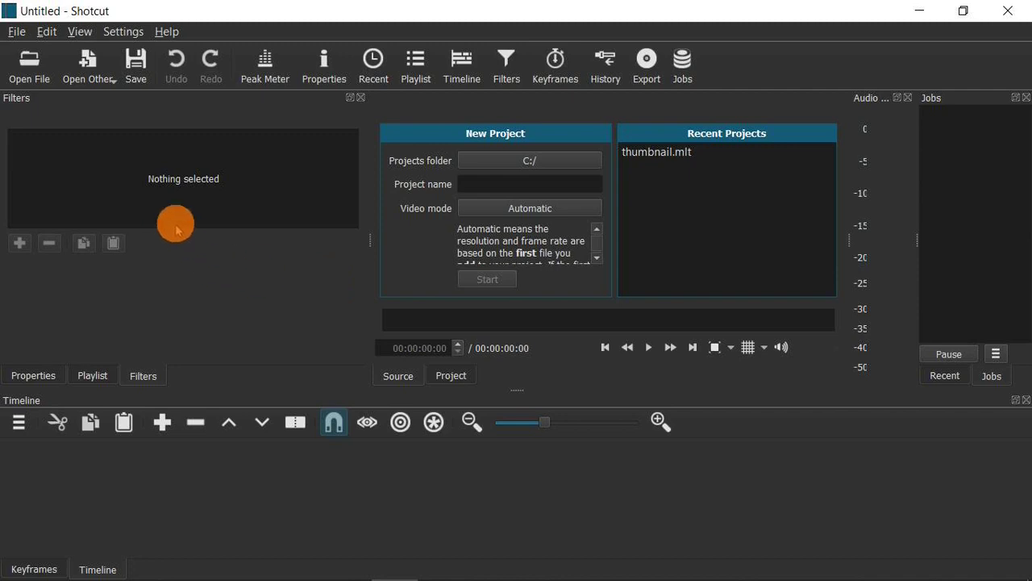
click(17, 32)
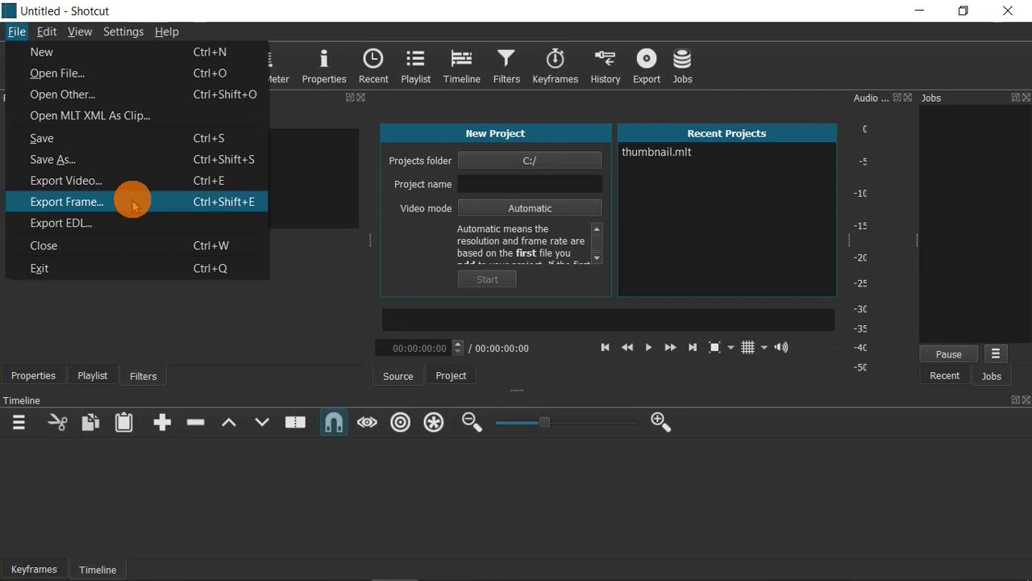
click(223, 13)
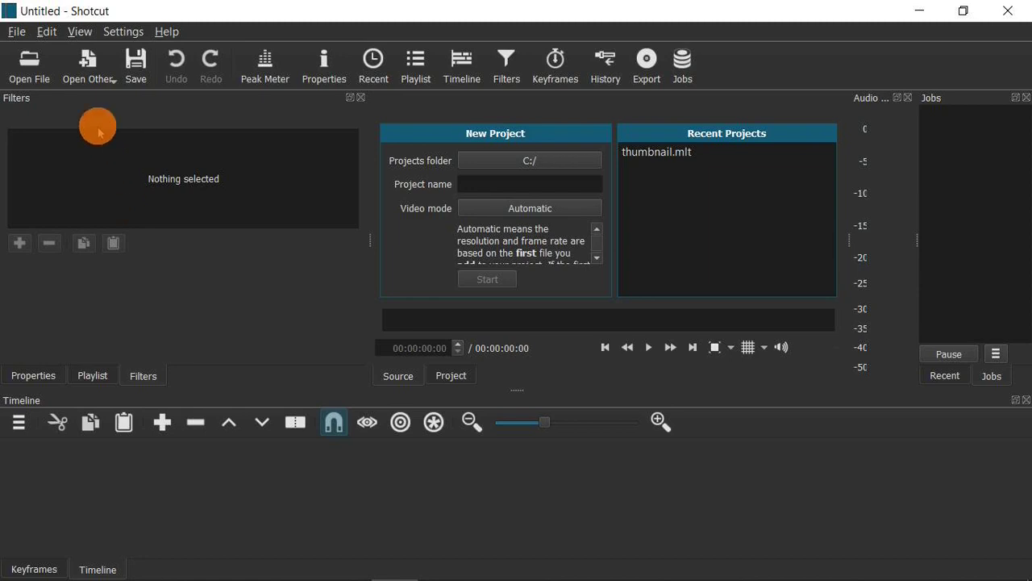
Create a solid red color clip (#FFFF0000) as the thumbnail background and pause its preview playback
click(85, 66)
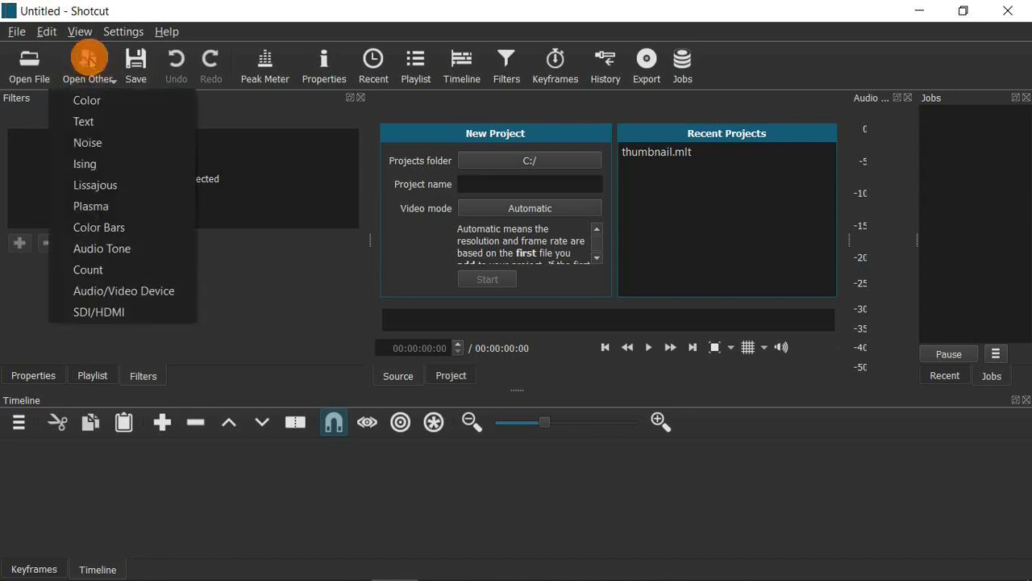
click(141, 104)
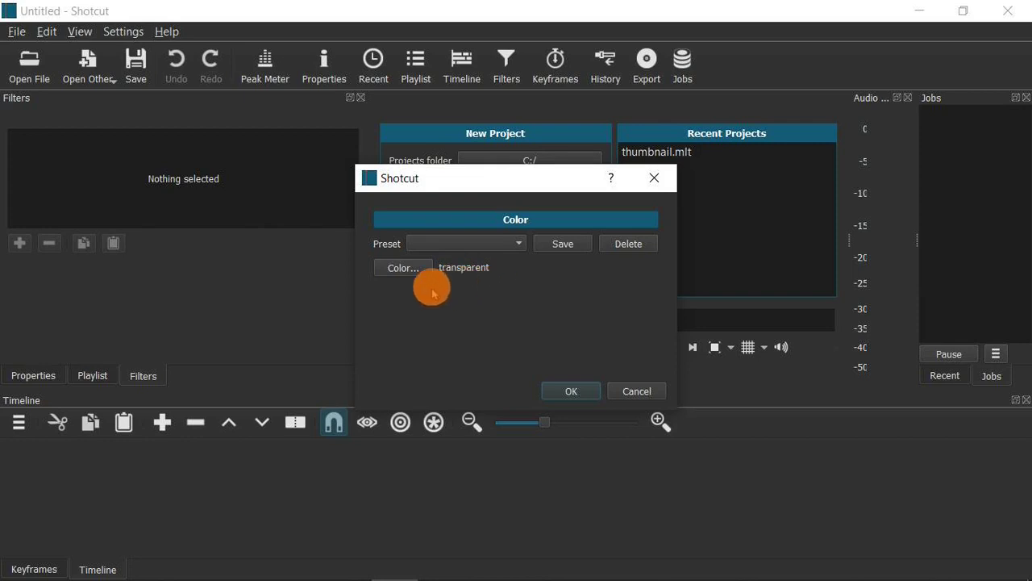
click(395, 269)
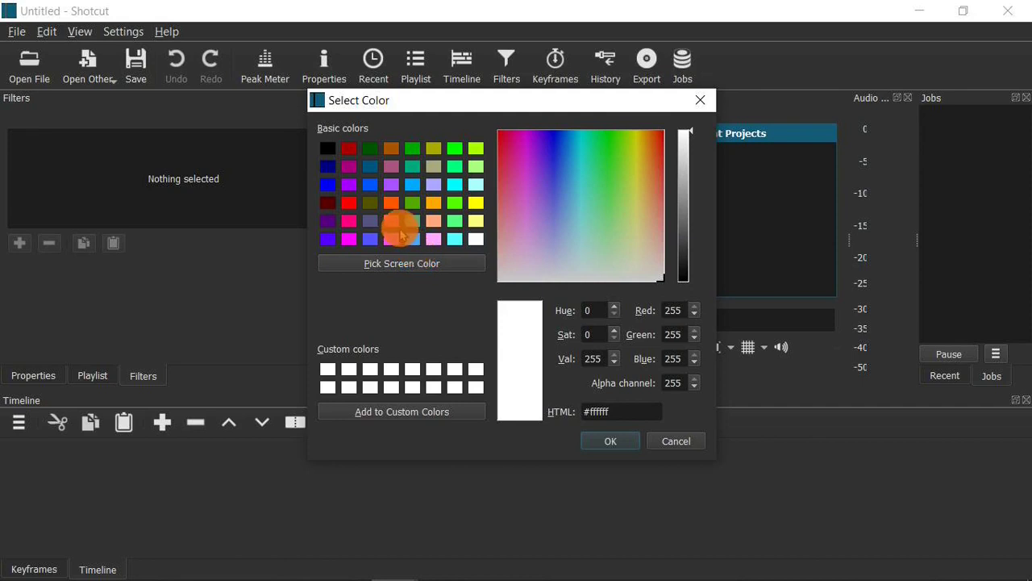
click(348, 204)
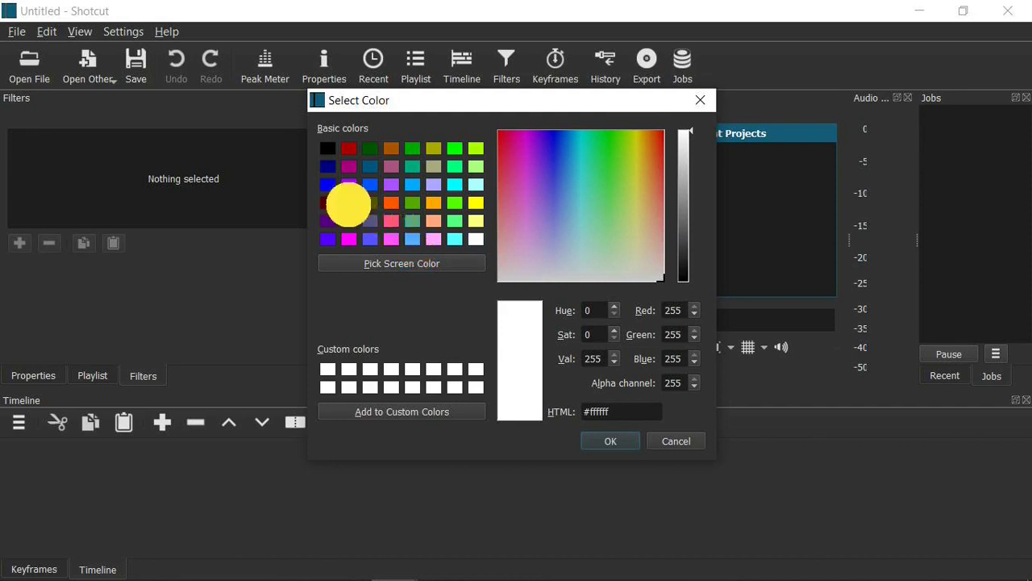
click(594, 441)
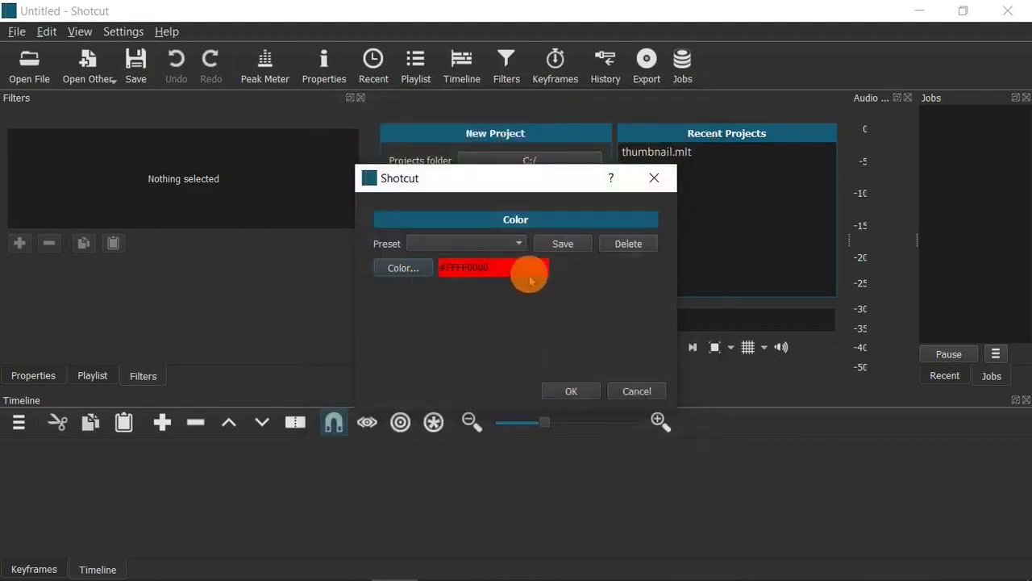
click(565, 392)
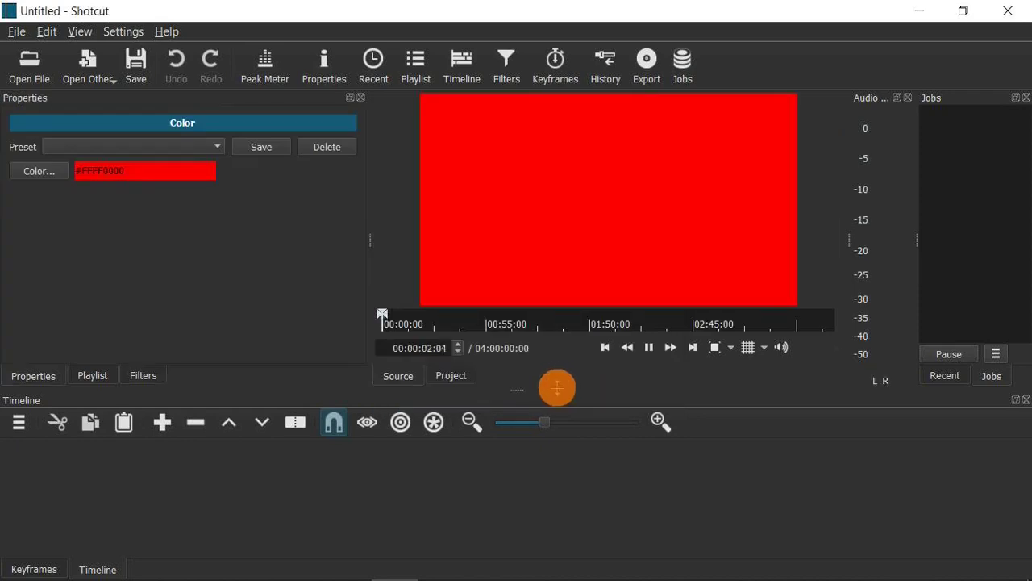
key(space)
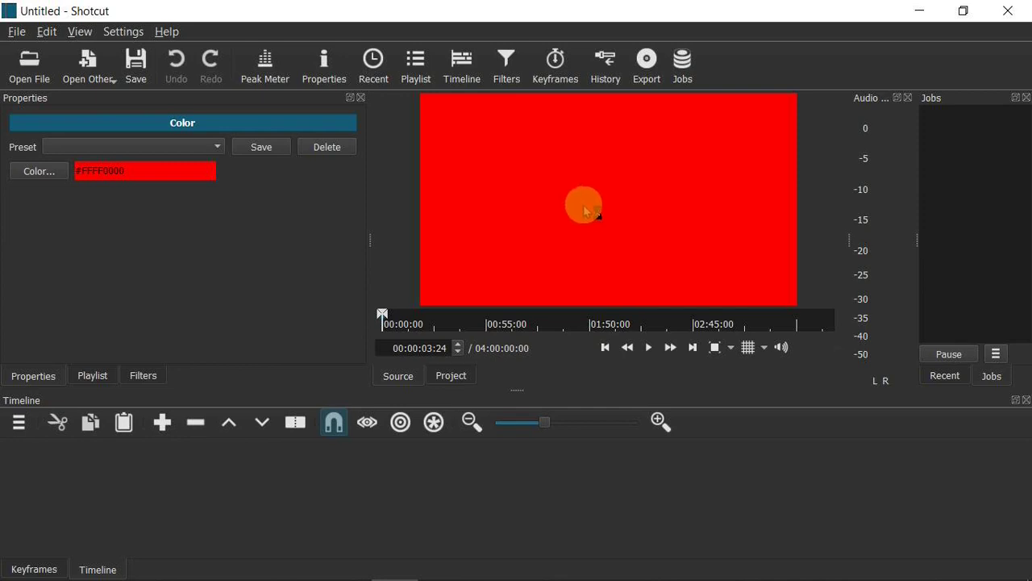
Place the red color clip from the preview on the timeline and return the playhead to the start
drag(597, 209, 176, 491)
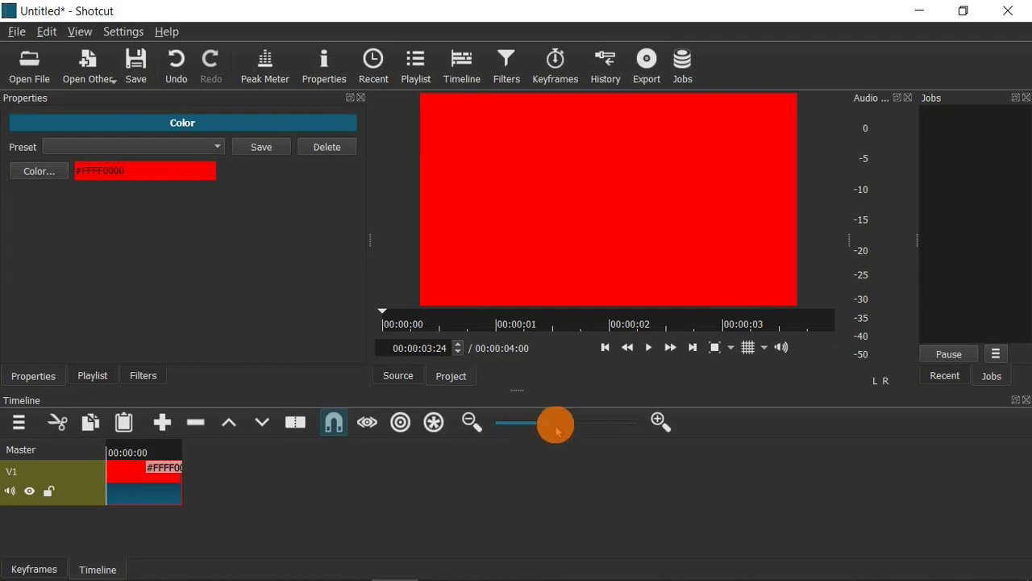
drag(545, 422, 596, 422)
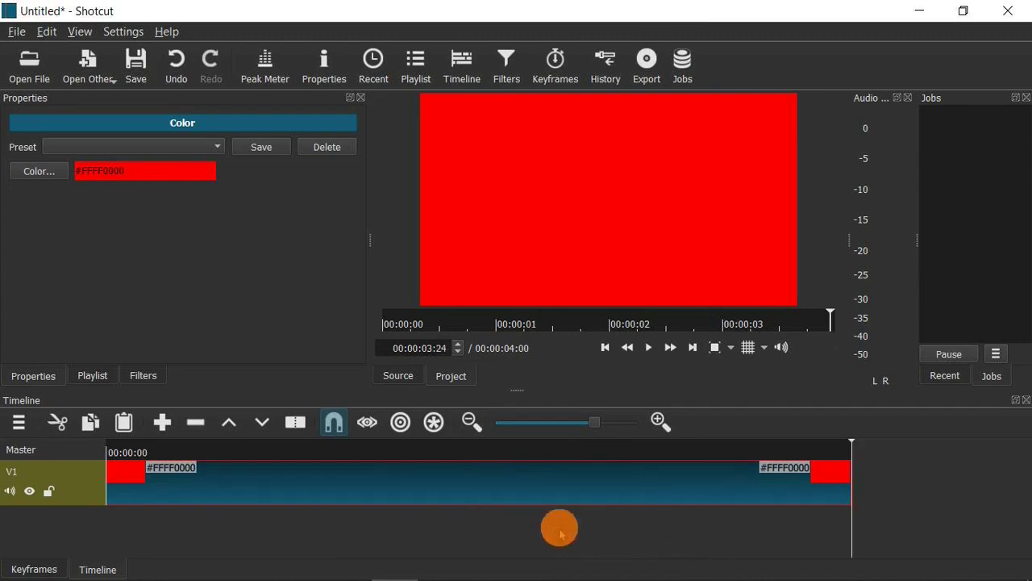
key(Home)
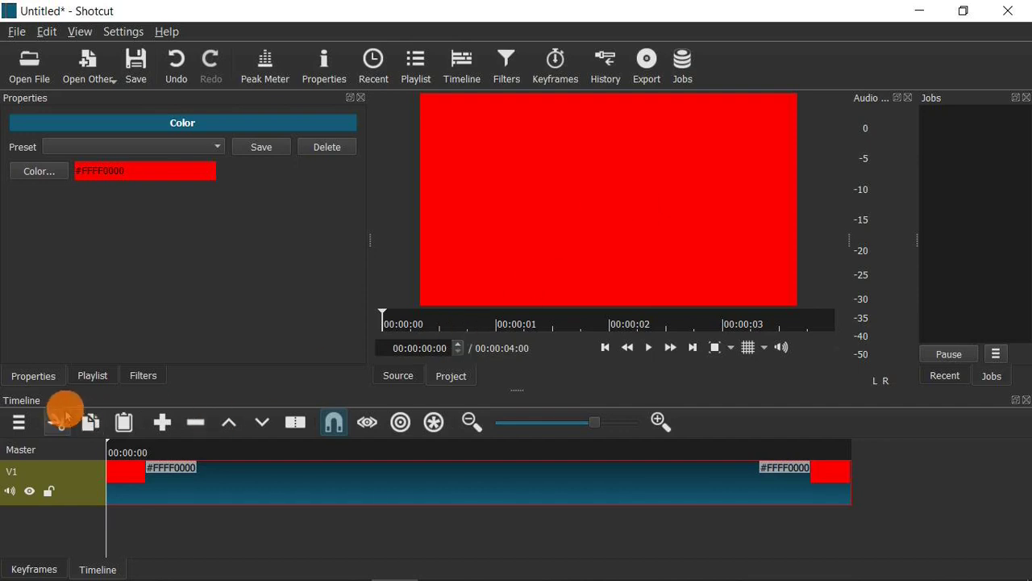
Add a second video track to the timeline above the red background clip
click(20, 424)
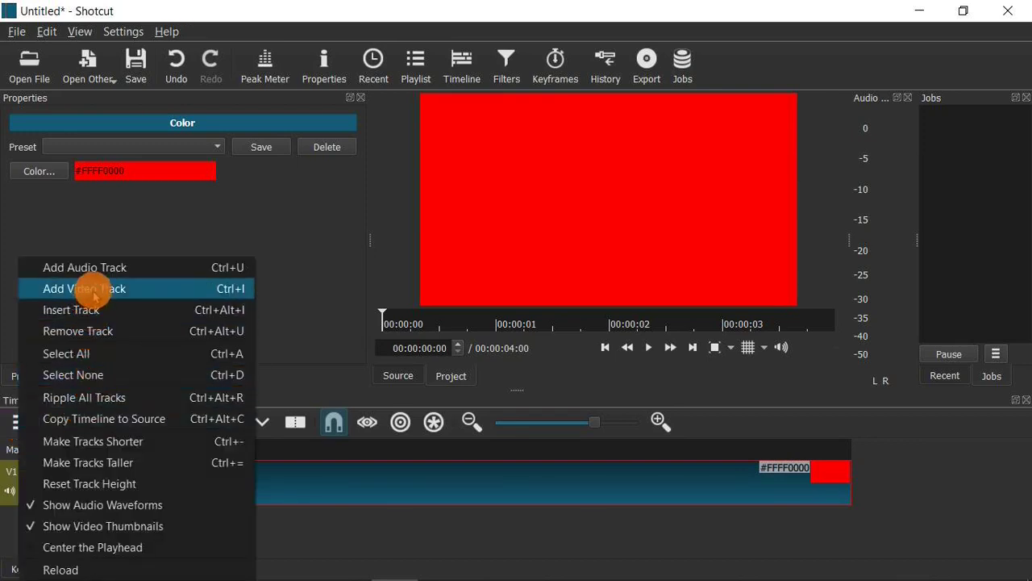
click(96, 294)
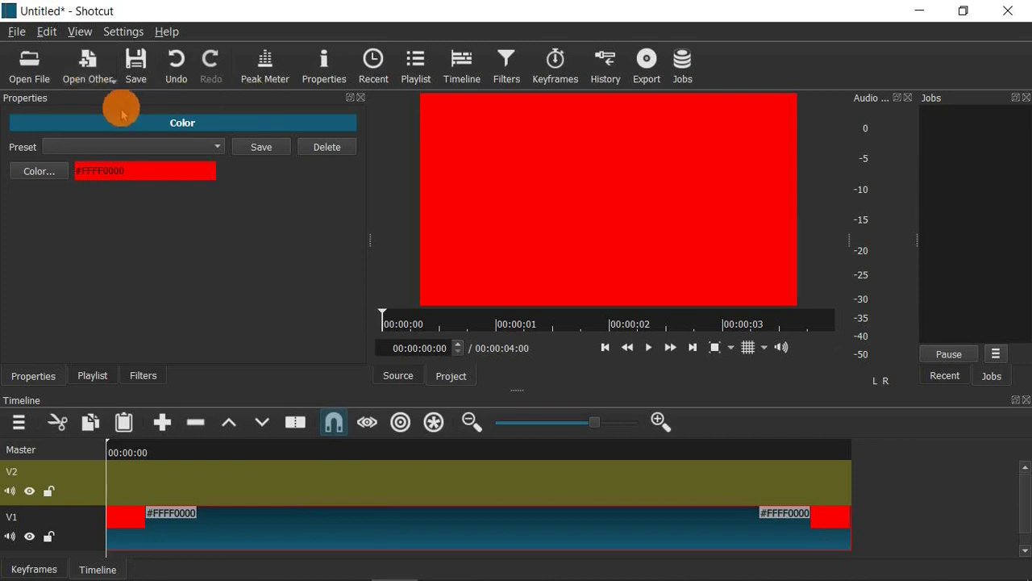
Create a text clip reading "Make FREE Thumbnails! With:" on a transparent background and place it at the start of track V2
click(94, 69)
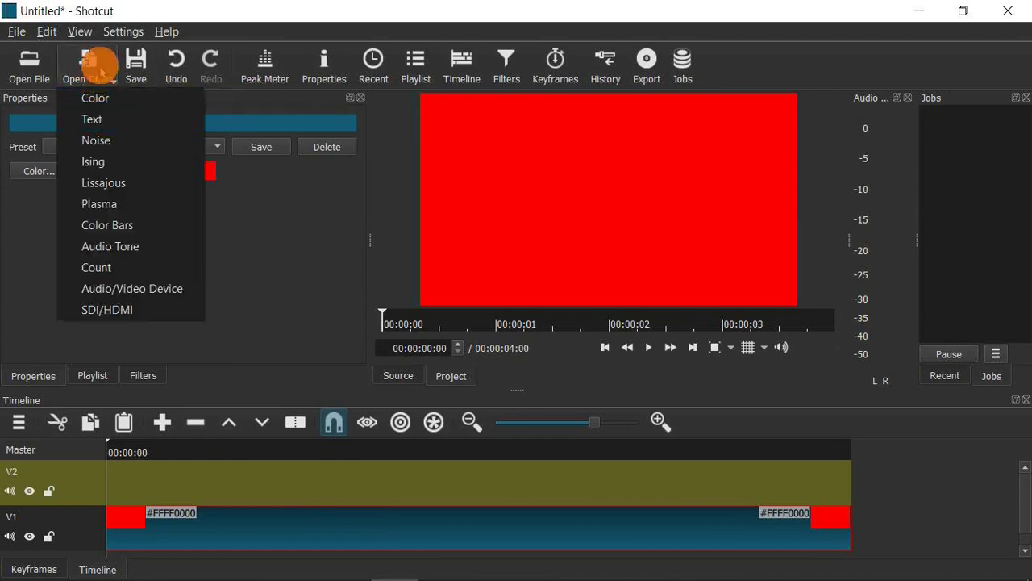
click(100, 118)
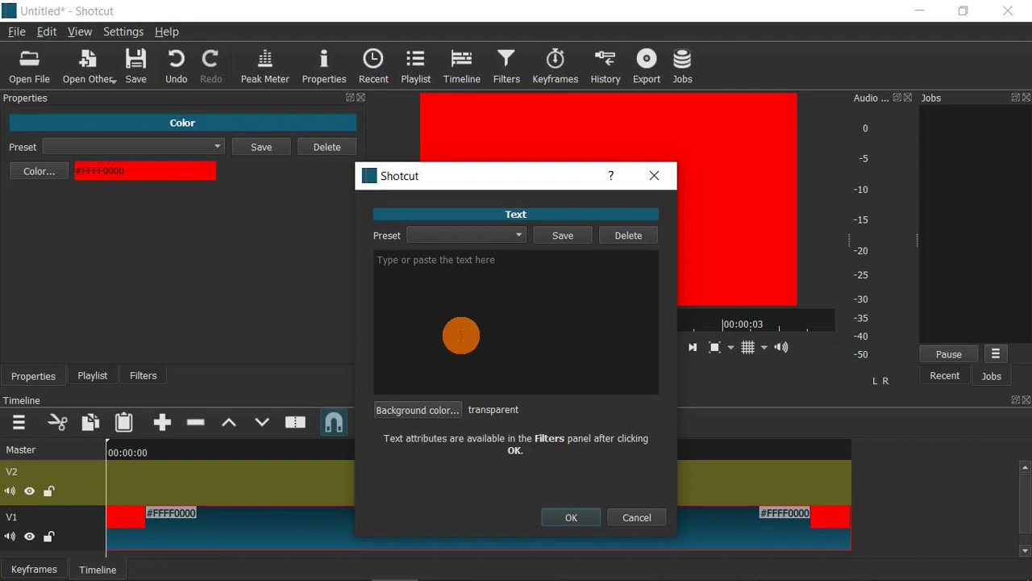
text(Make FREE)
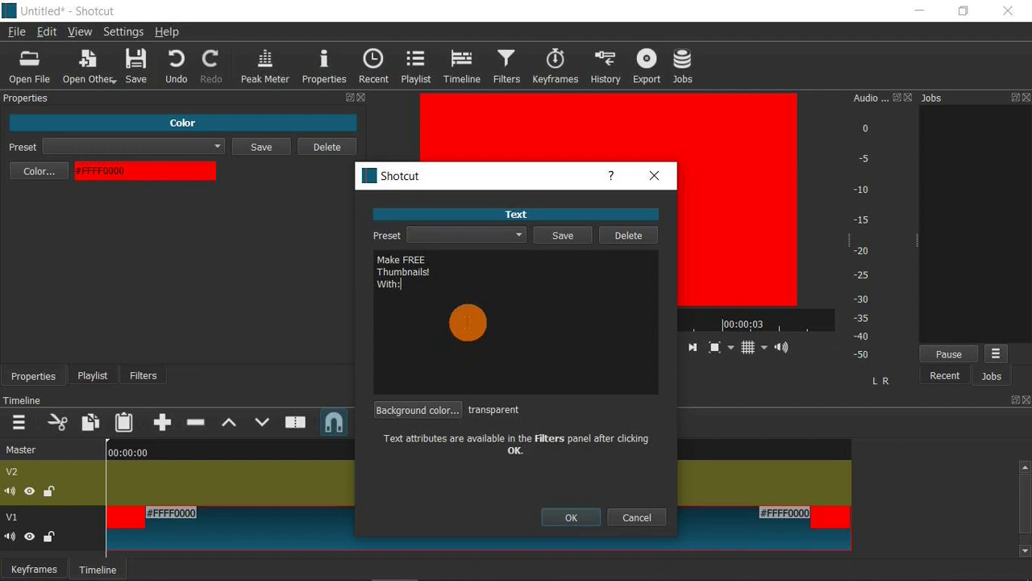
click(567, 517)
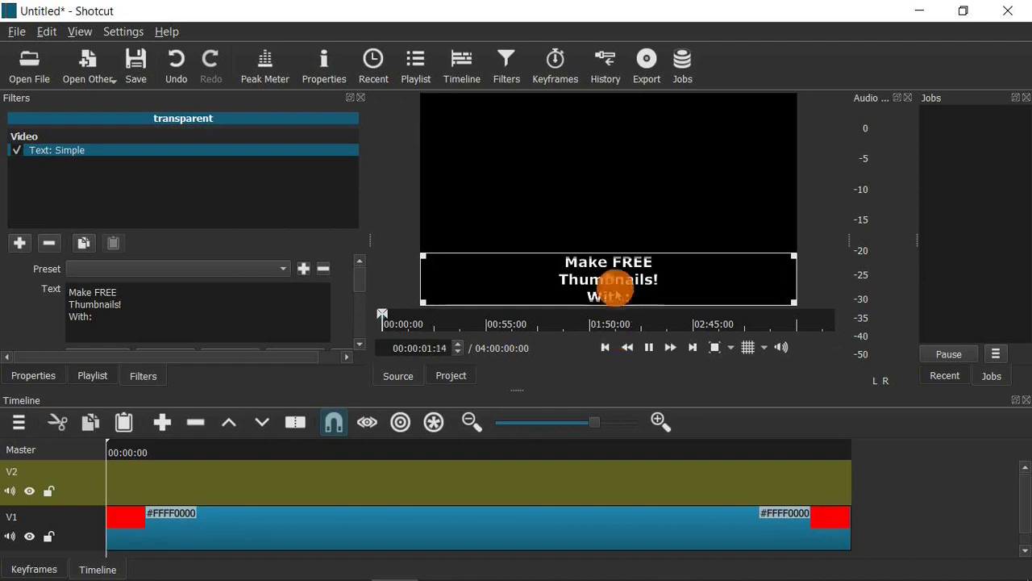
key(space)
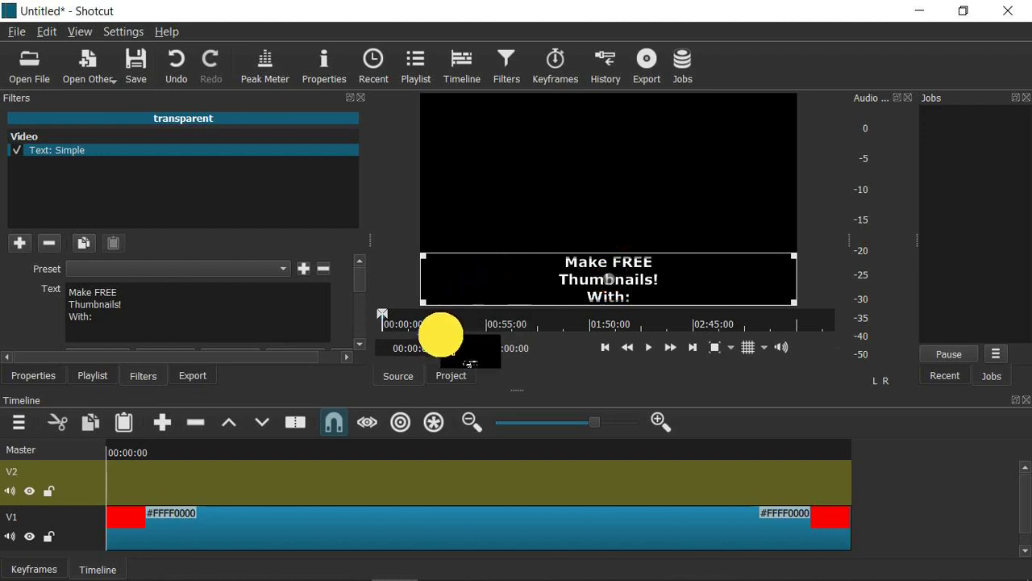
drag(272, 428, 108, 467)
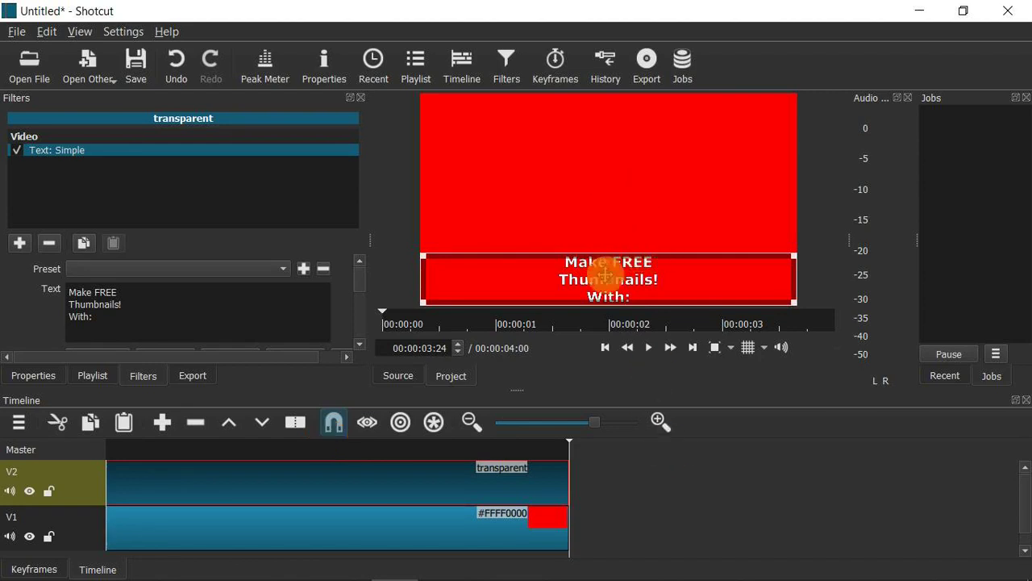
Turn off the fixed font size in the Text: Simple filter and move the text frame slightly higher on the red background
mouse_move(619, 271)
mouse_down()
mouse_move(604, 221)
mouse_move(604, 258)
mouse_move(610, 268)
mouse_move(613, 207)
mouse_move(600, 248)
mouse_move(610, 267)
mouse_up()
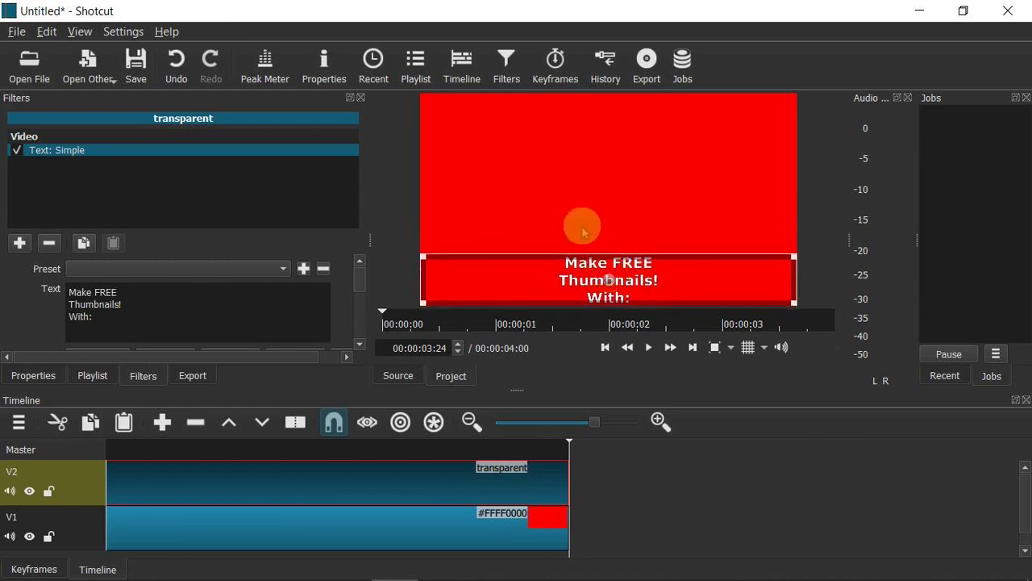
click(358, 347)
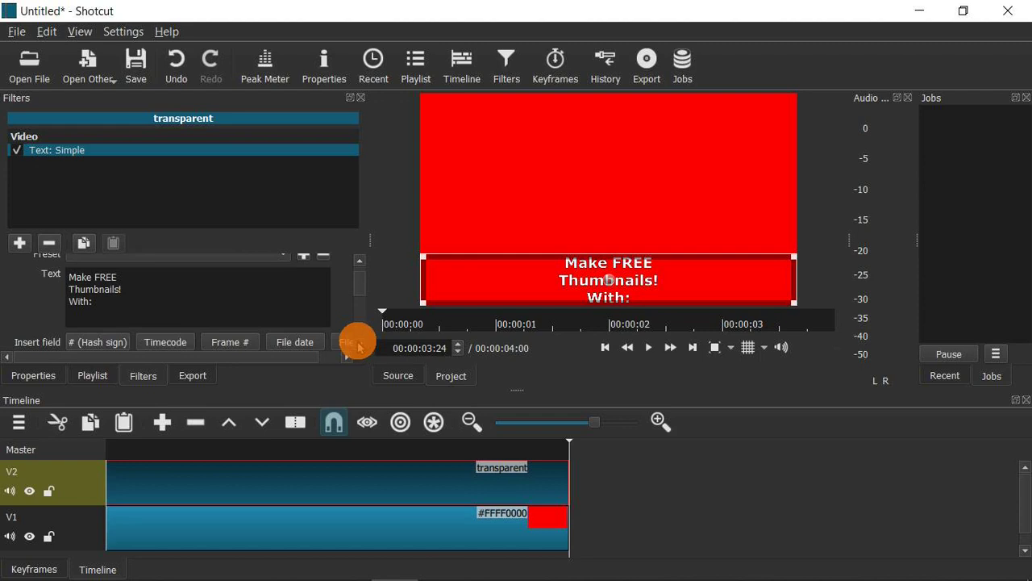
click(359, 345)
click(358, 345)
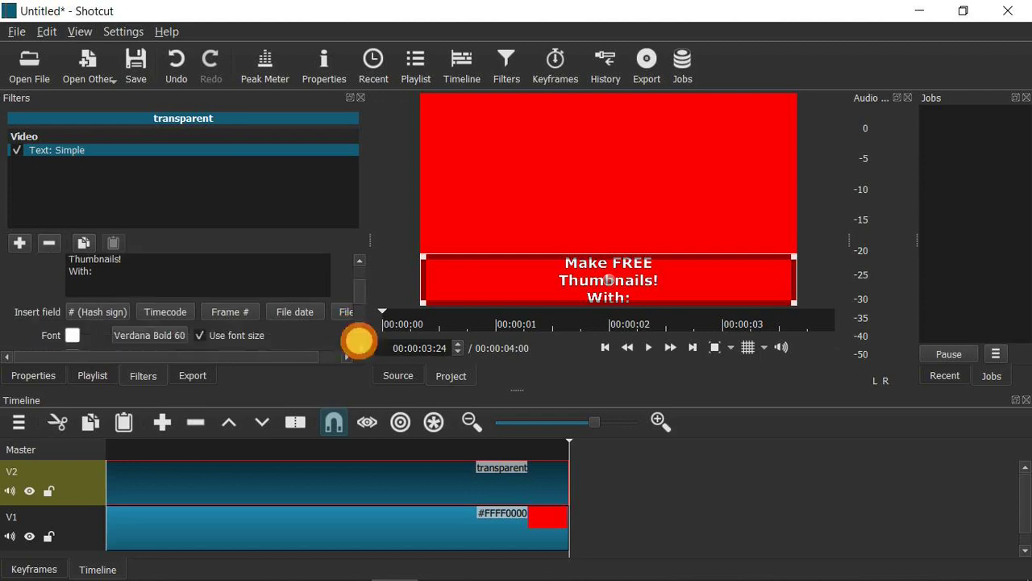
click(359, 345)
click(359, 345)
click(359, 345)
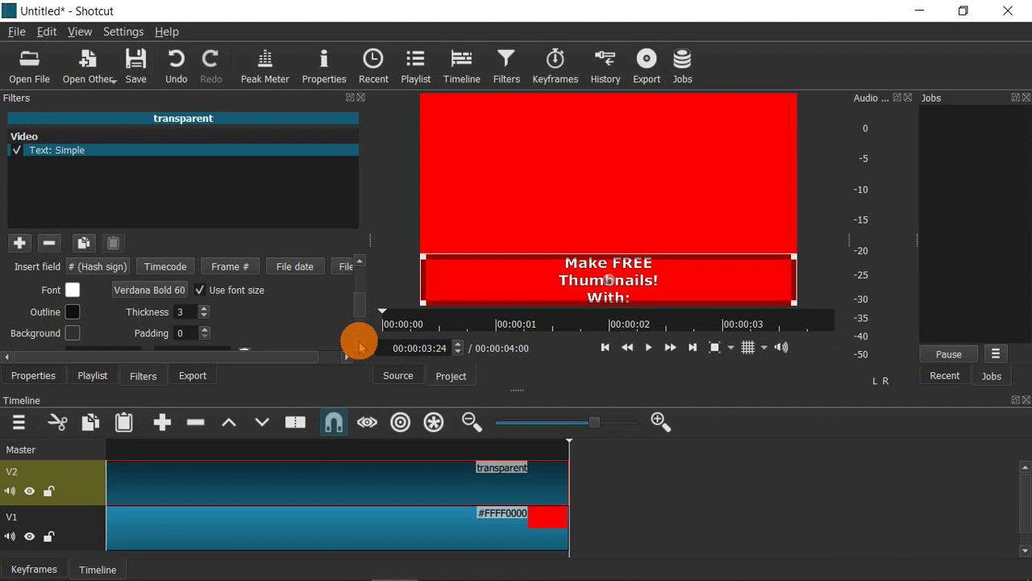
click(199, 292)
drag(608, 274, 608, 247)
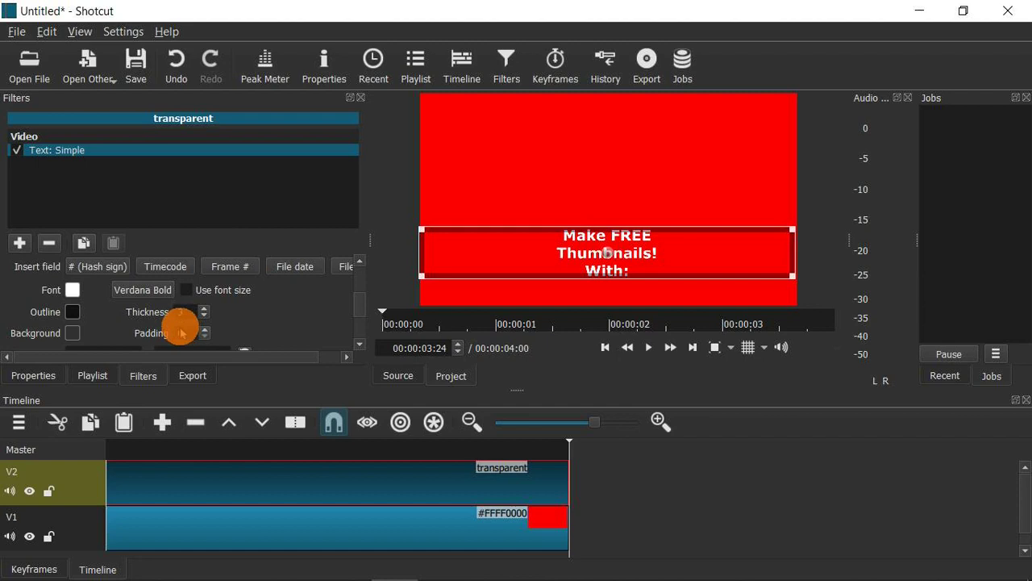
Set the text's font color to yellow (#ffff00)
click(72, 291)
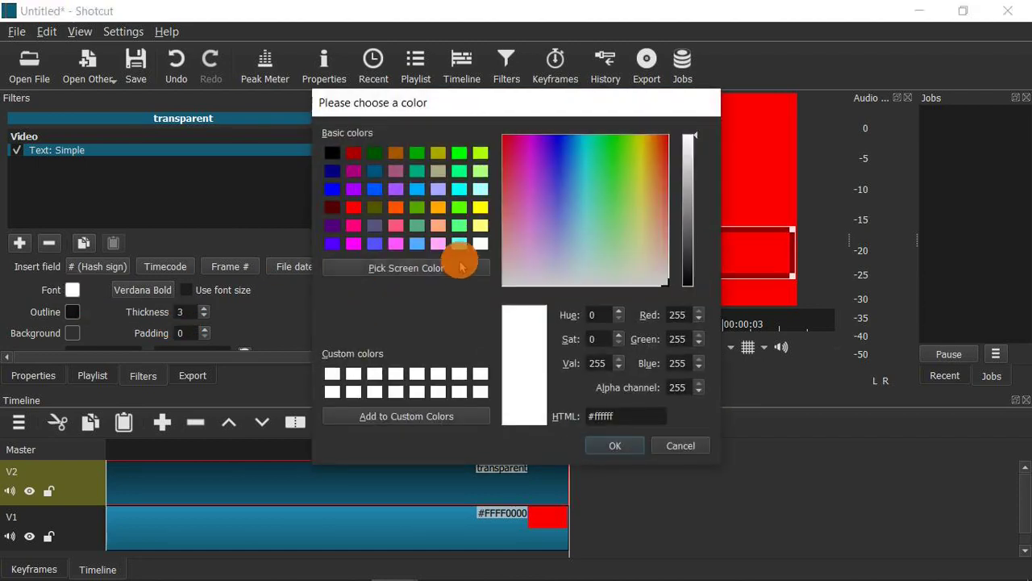
click(480, 211)
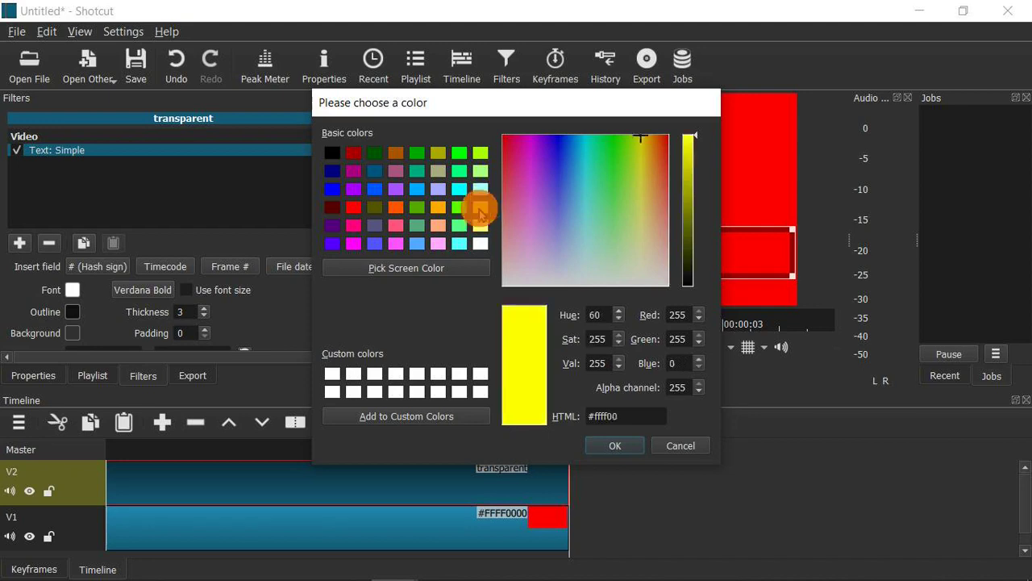
click(607, 445)
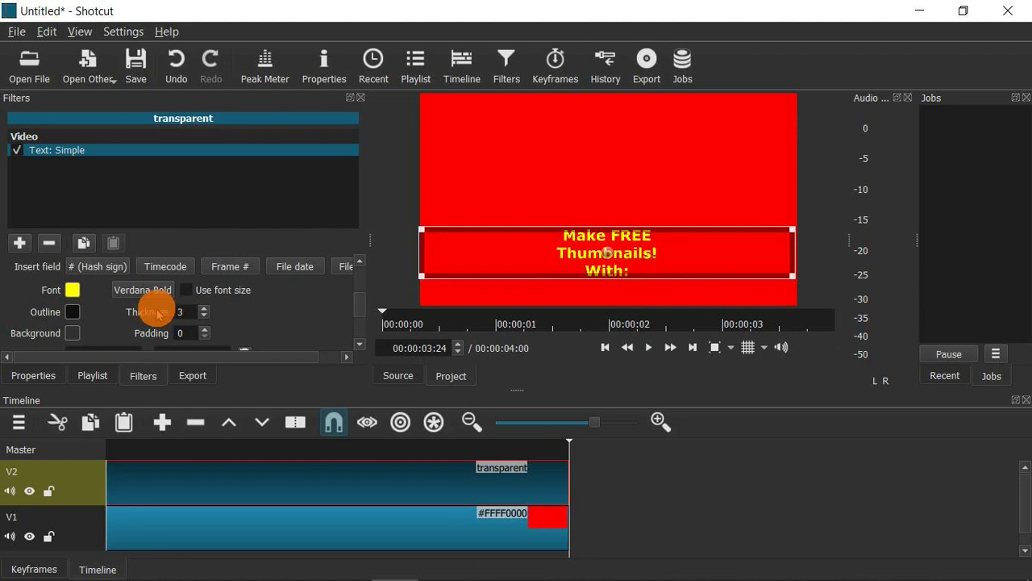
Set the text's outline color to blue (#0000ff)
click(72, 312)
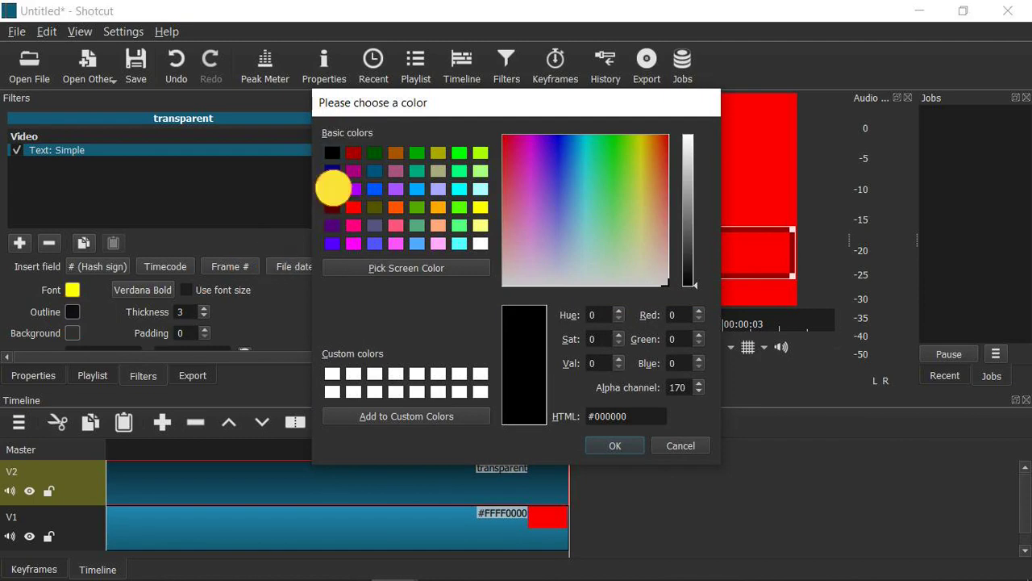
click(332, 188)
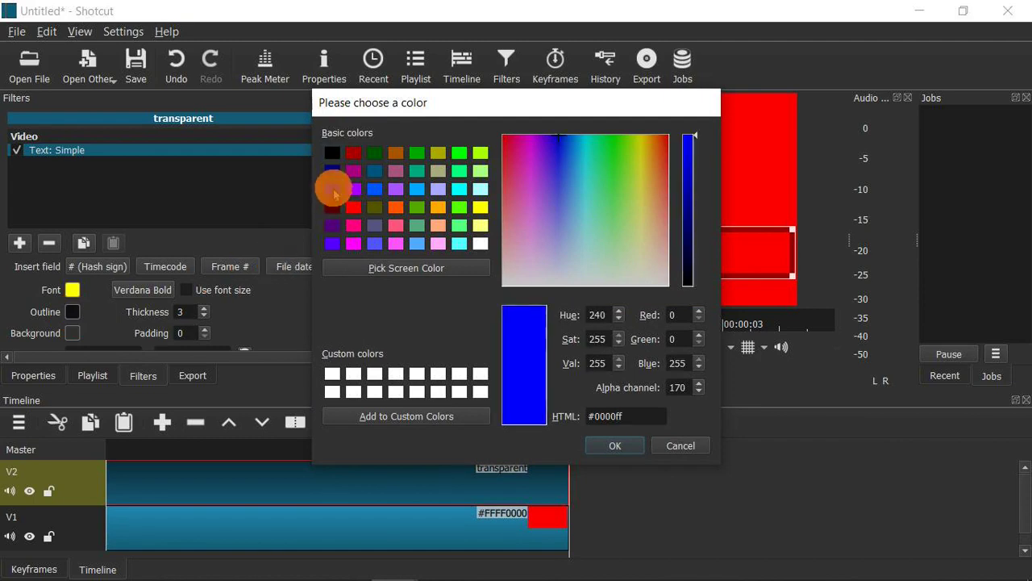
click(609, 446)
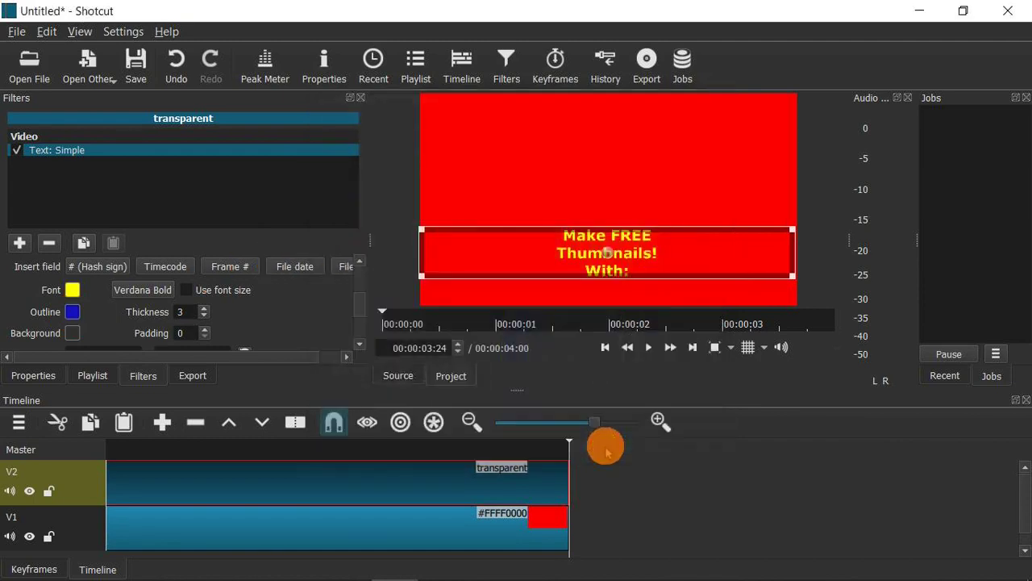
Set the text's outline thickness to 25
click(204, 310)
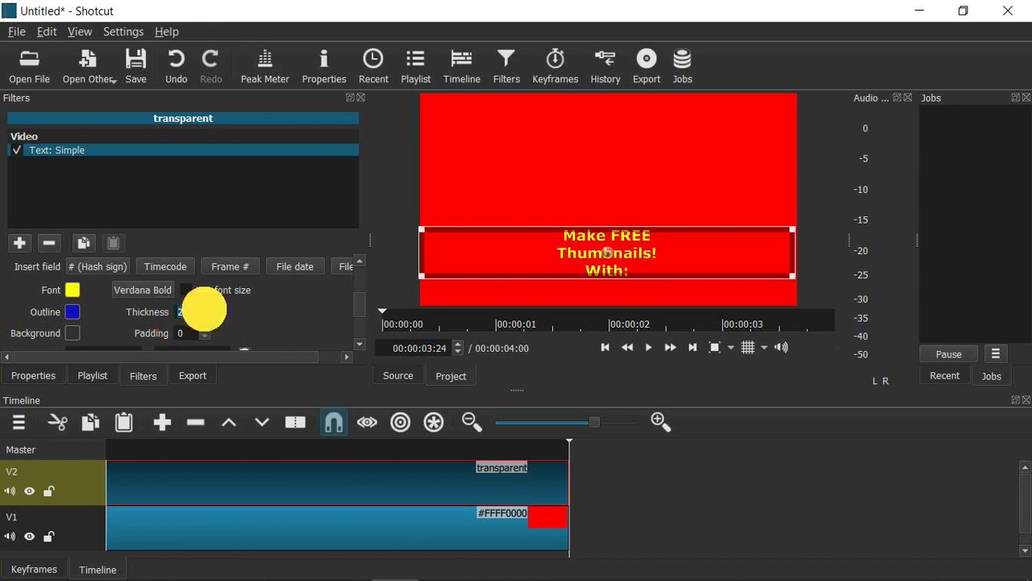
text(30)
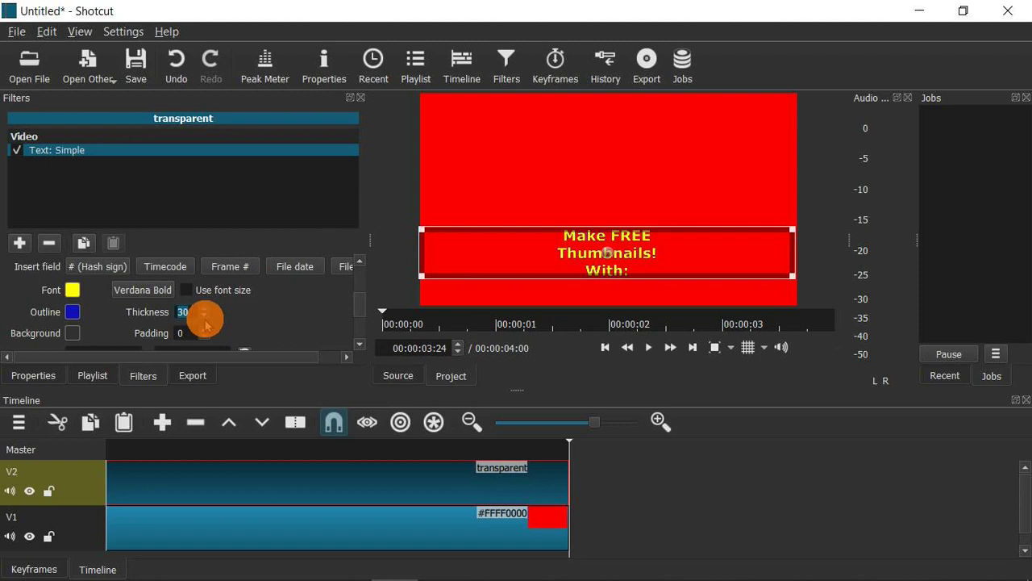
click(204, 318)
click(205, 318)
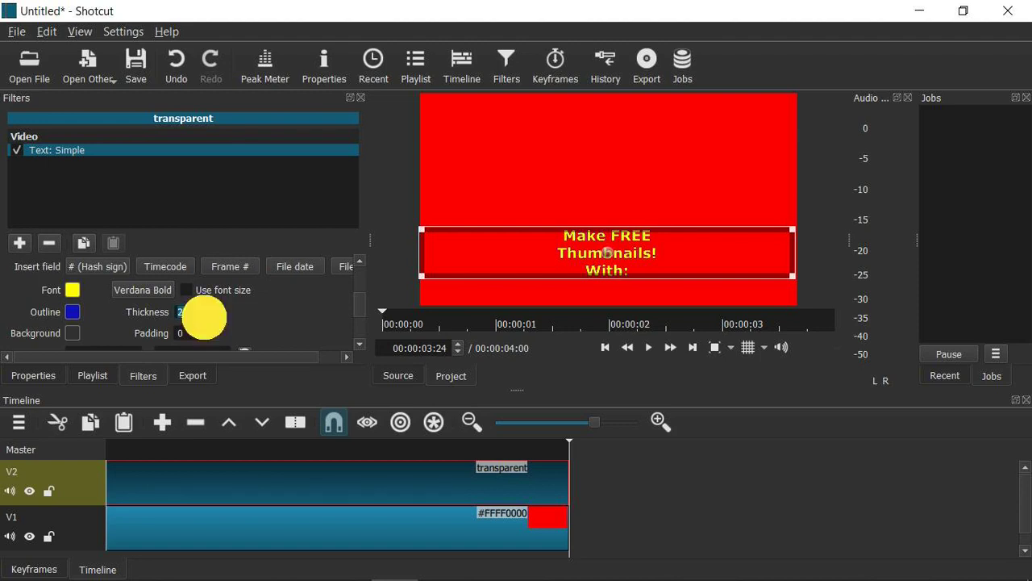
click(205, 319)
click(205, 319)
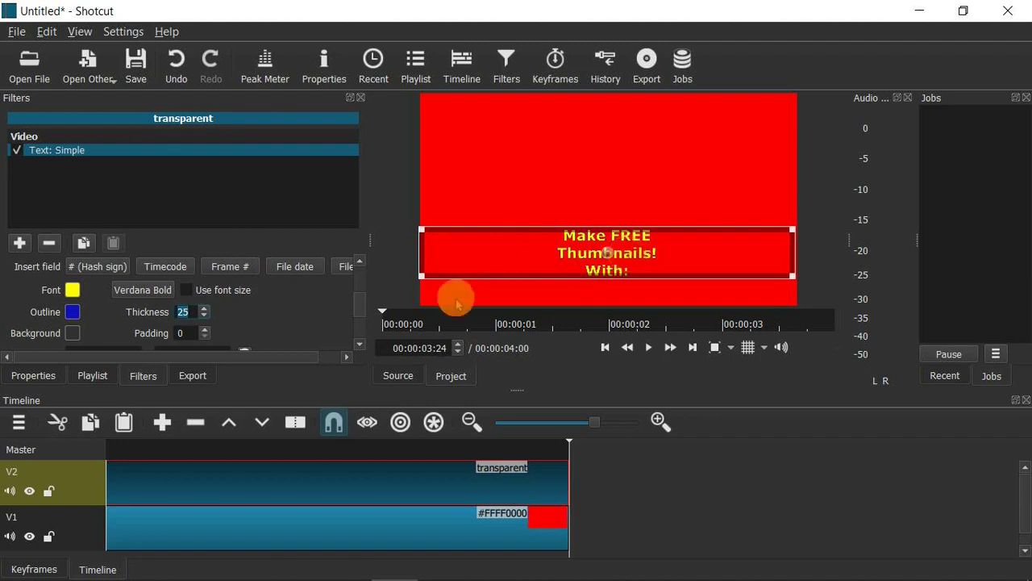
Add a Size and Position filter to the transparent text clip
click(359, 342)
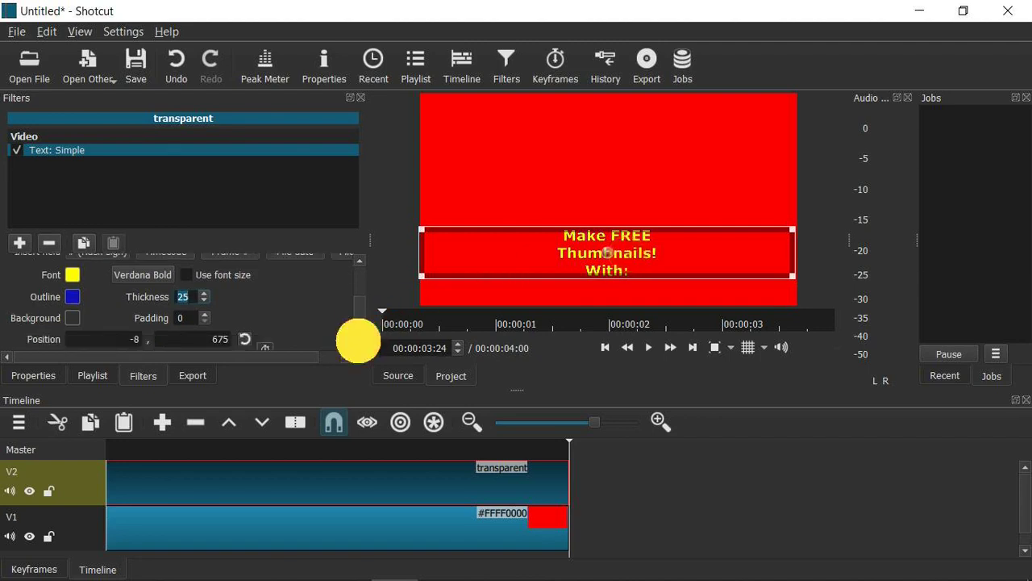
click(359, 342)
click(359, 262)
click(359, 262)
click(359, 262)
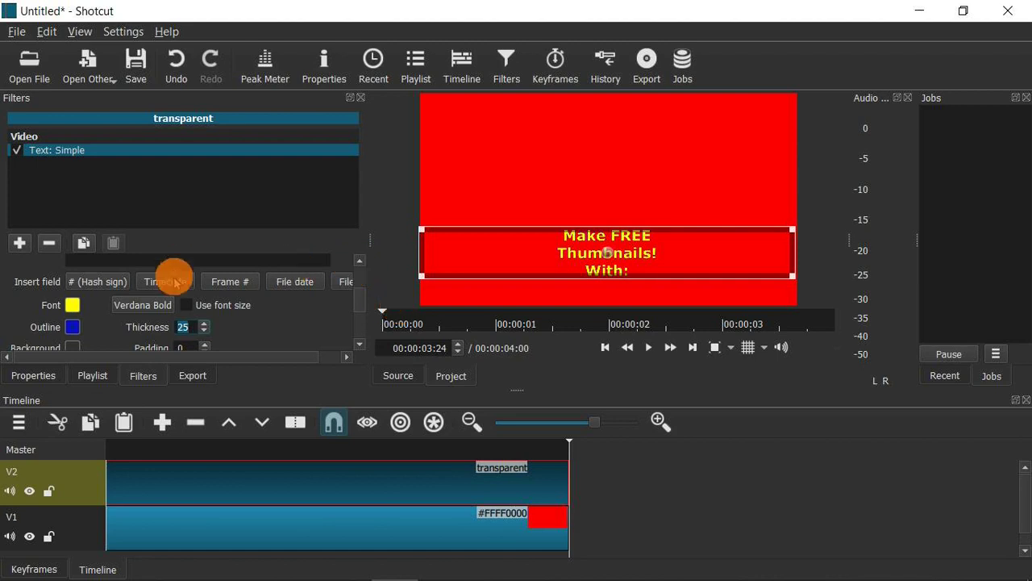
click(19, 244)
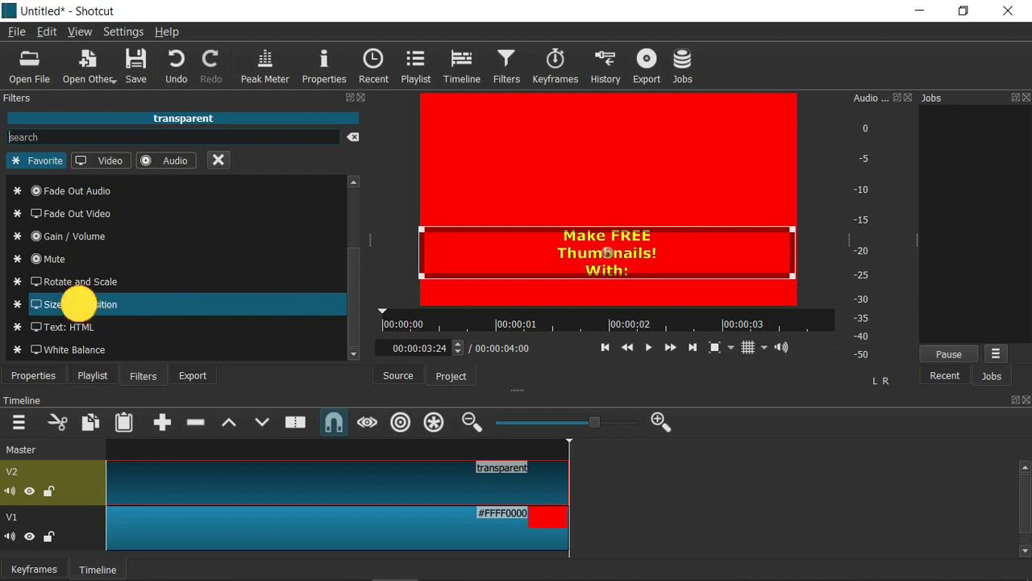
click(80, 305)
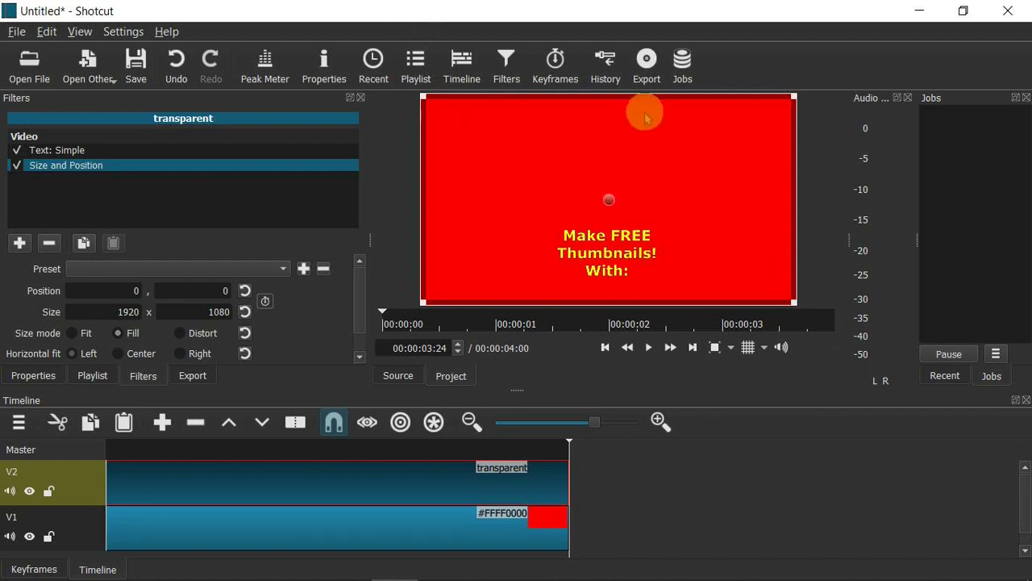
Try moving and enlarging the text with the Size and Position filter, and reset that filter to its defaults
drag(609, 200, 487, 92)
drag(686, 236, 672, 271)
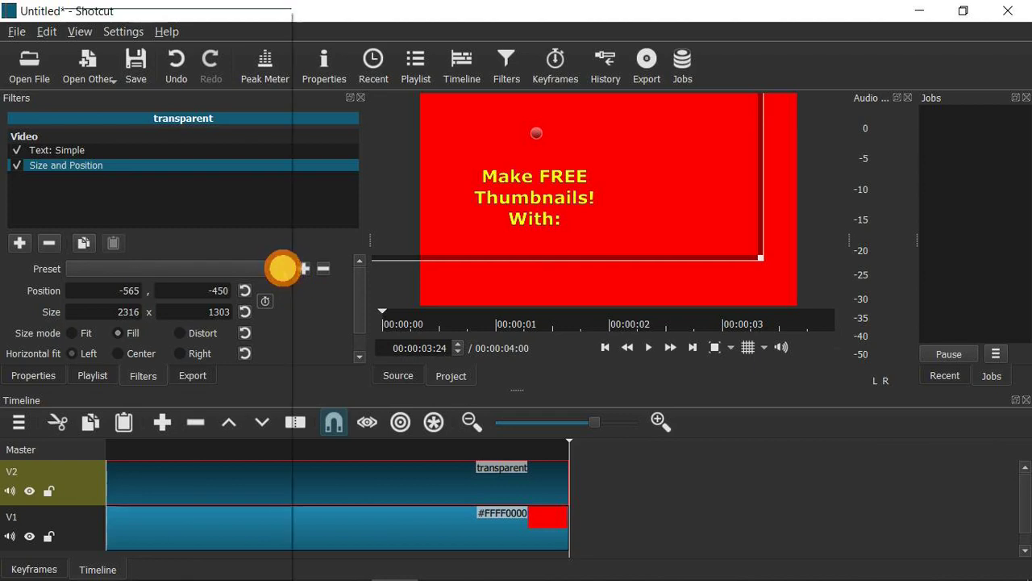
click(282, 269)
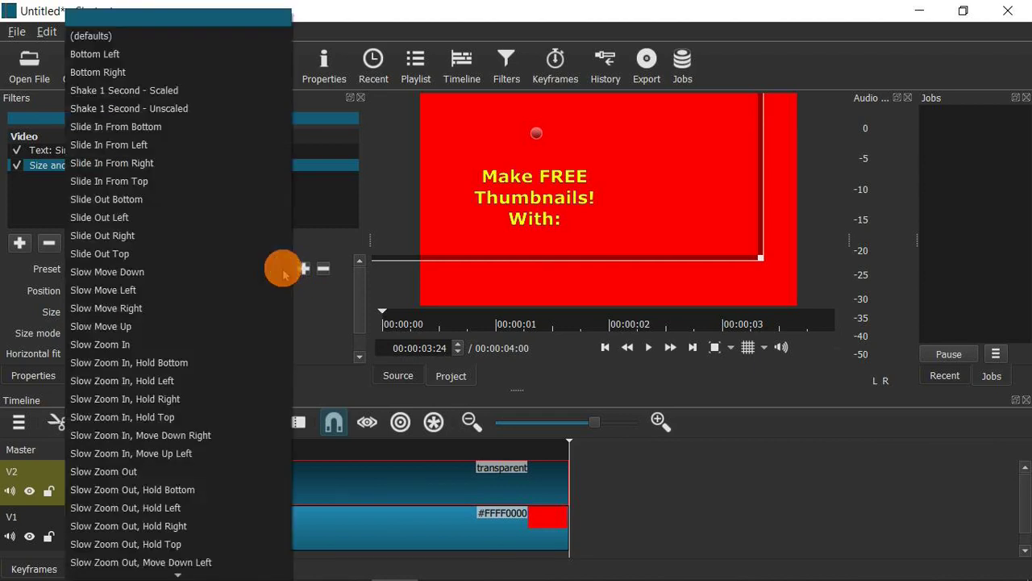
click(146, 44)
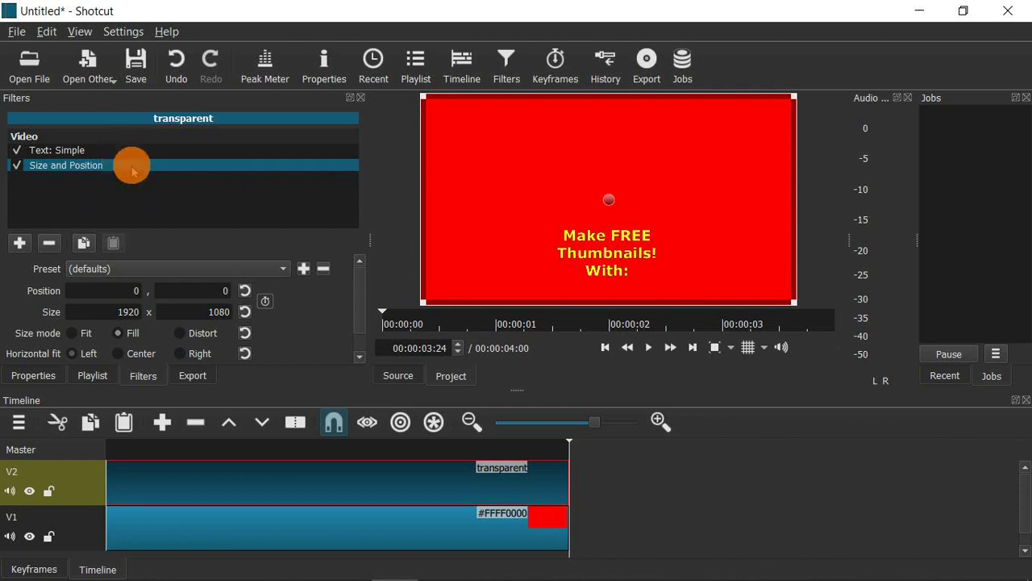
Enlarge the Text: Simple frame to about 2197 x 712 and place it at about -200, 133 so the title fills the thumbnail
click(66, 149)
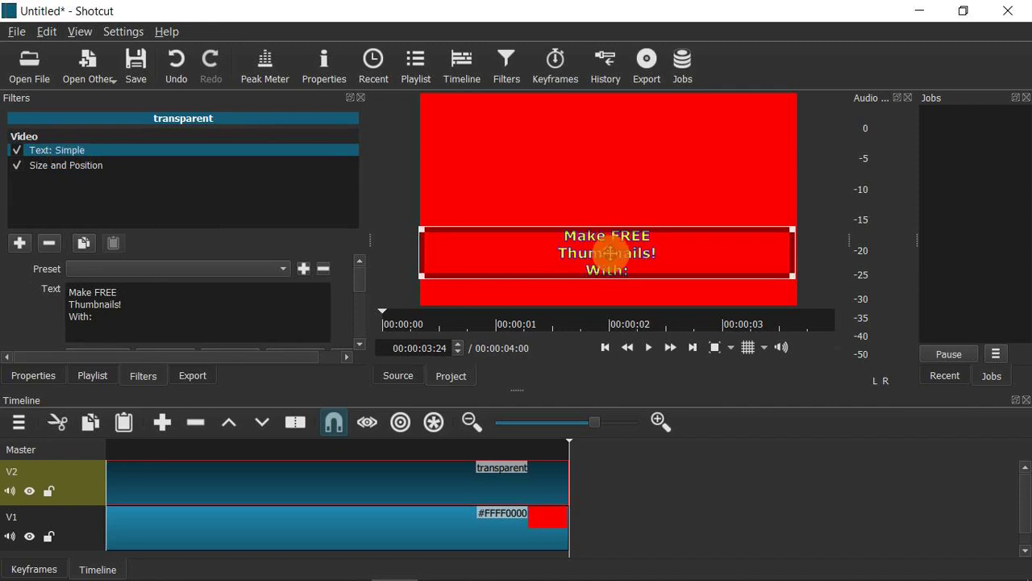
drag(608, 246, 501, 128)
drag(690, 166, 736, 250)
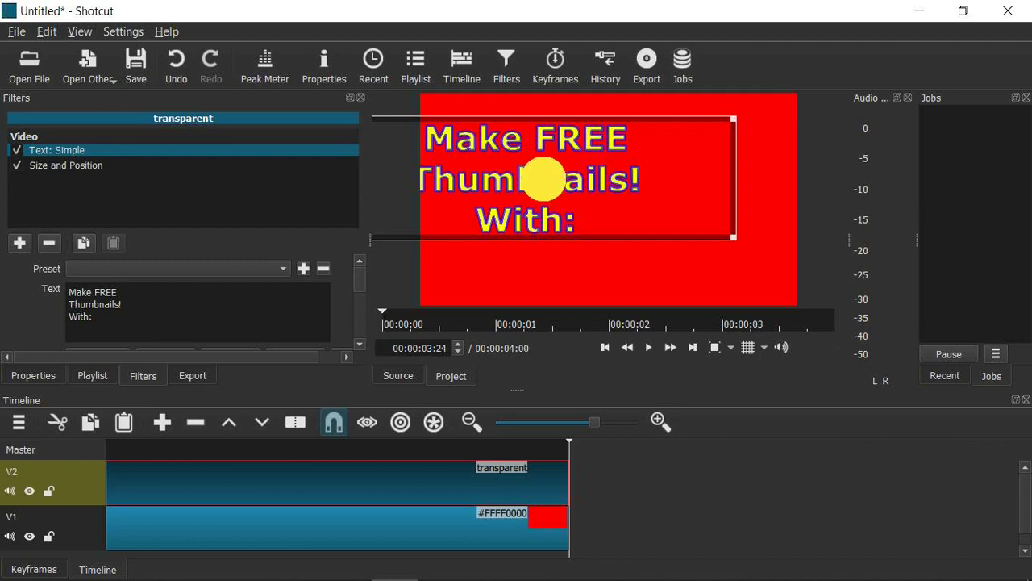
drag(542, 173, 607, 185)
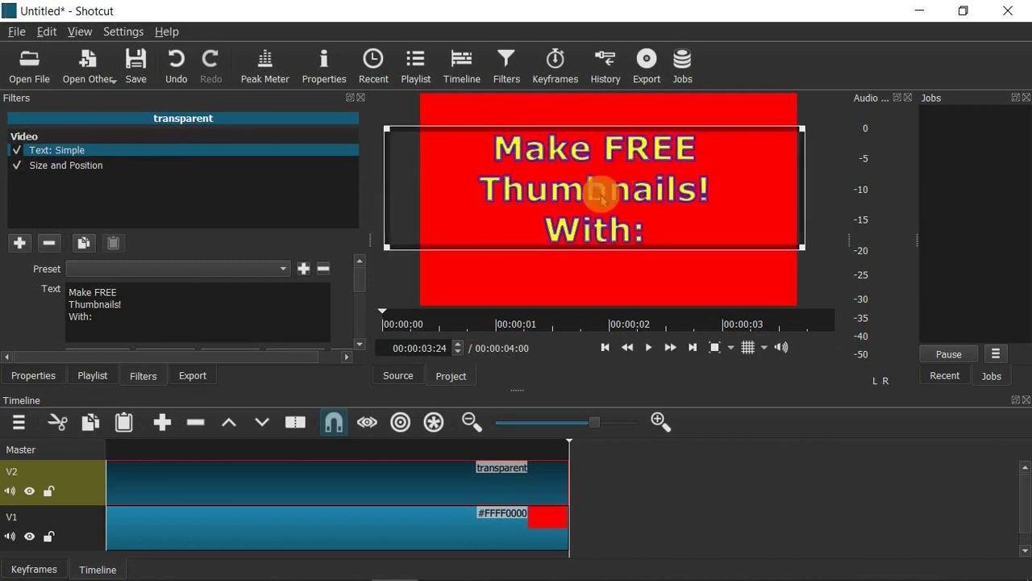
drag(801, 248, 818, 272)
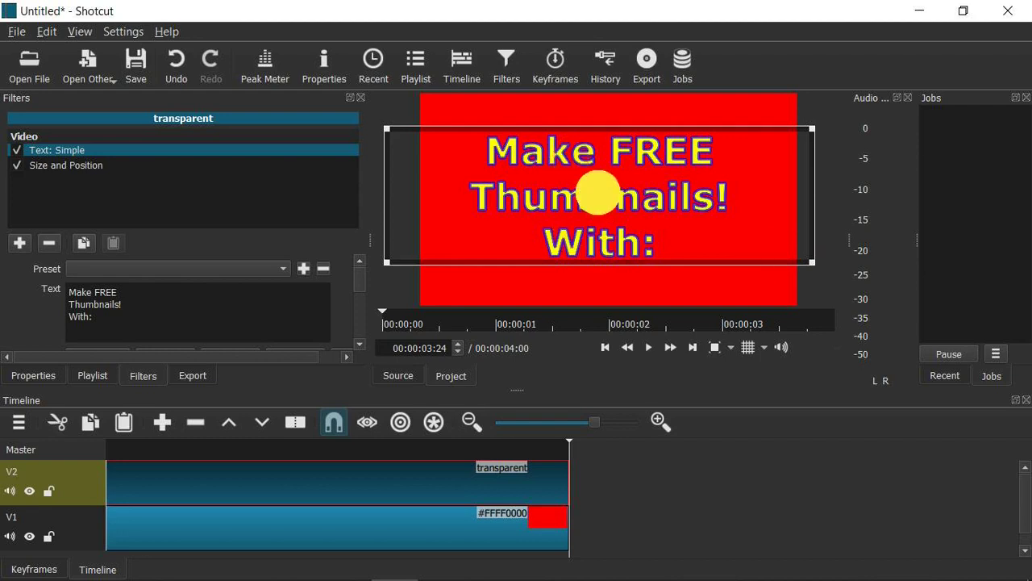
drag(597, 192, 593, 186)
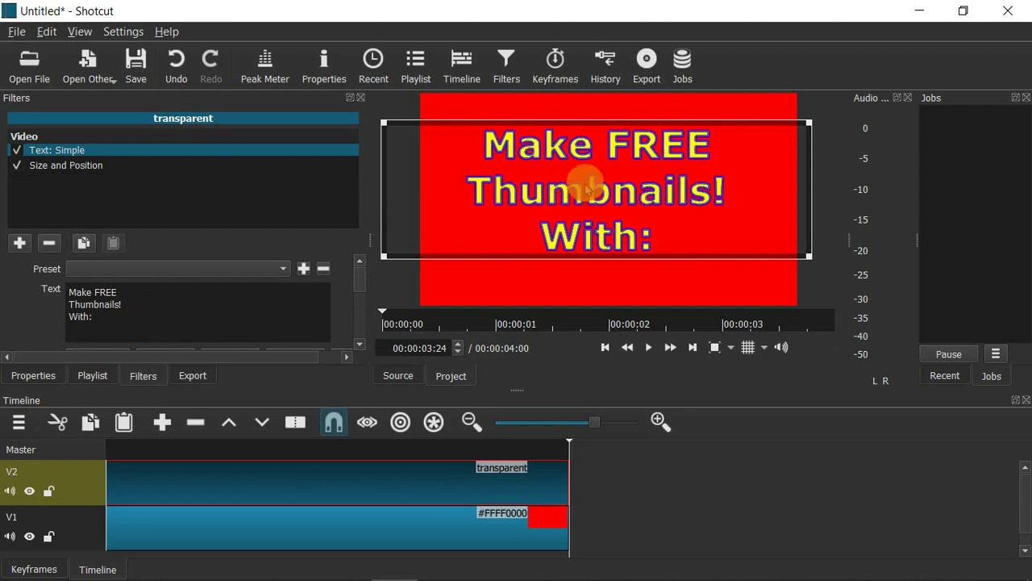
Set the horizontal fit of the Text: Simple title to Left
click(359, 345)
click(359, 345)
click(359, 346)
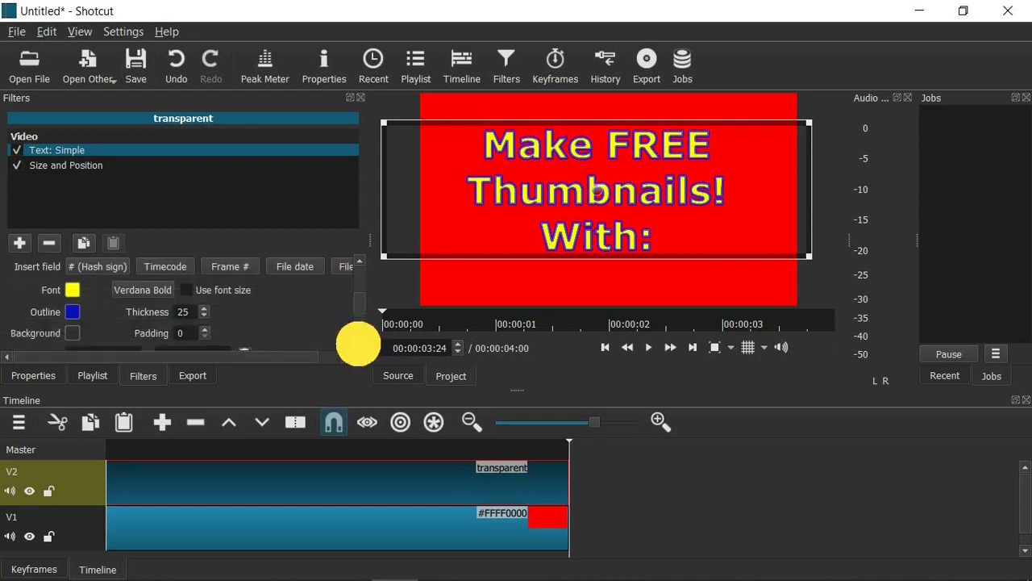
click(359, 345)
click(359, 345)
click(359, 345)
click(359, 346)
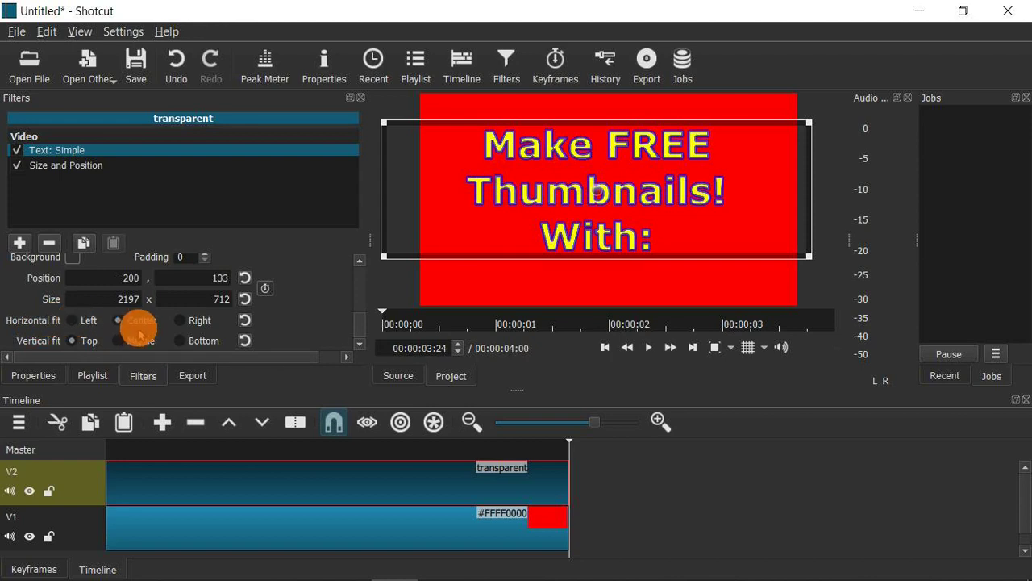
click(71, 322)
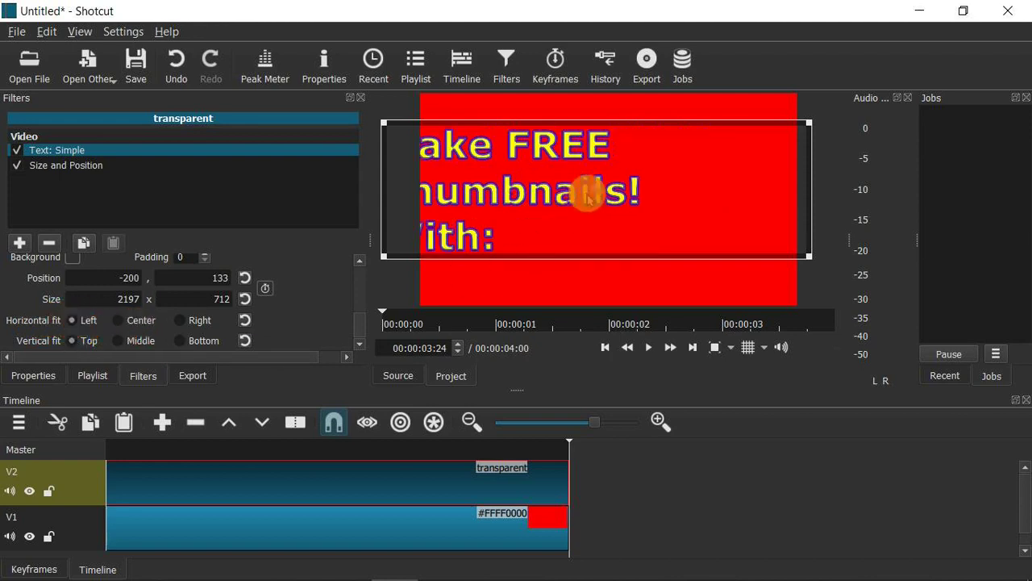
Move the title frame to about -8, -5 and enlarge it to about 2208 x 789, bringing the left-aligned text into the thumbnail's upper left
click(593, 191)
drag(593, 191, 642, 172)
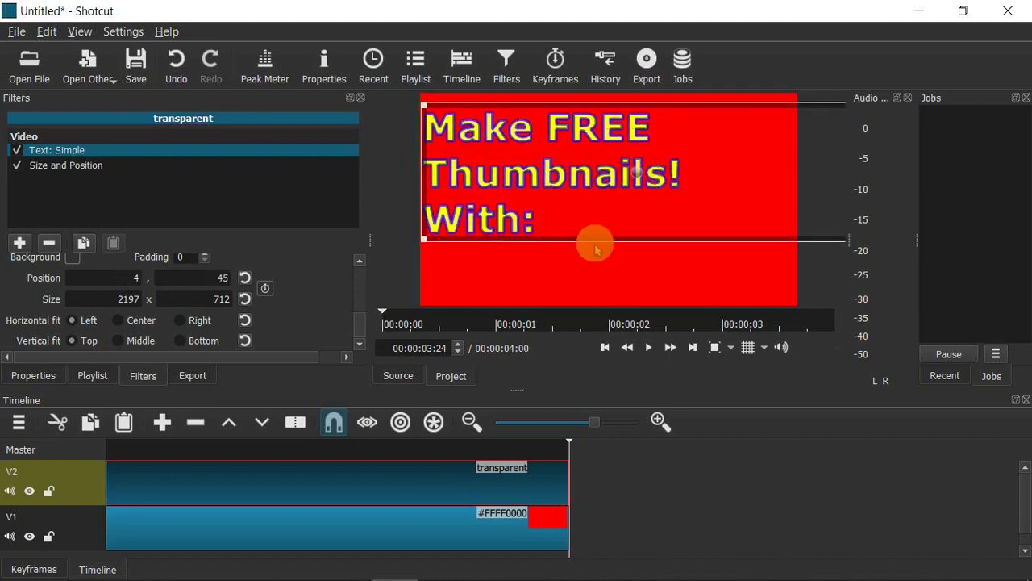
drag(420, 239, 418, 262)
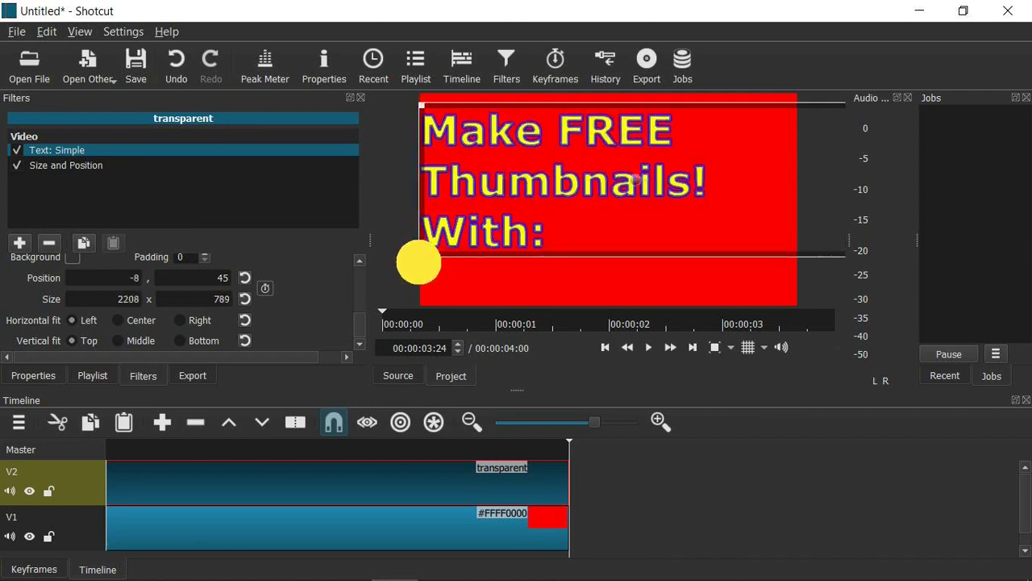
drag(637, 170, 636, 159)
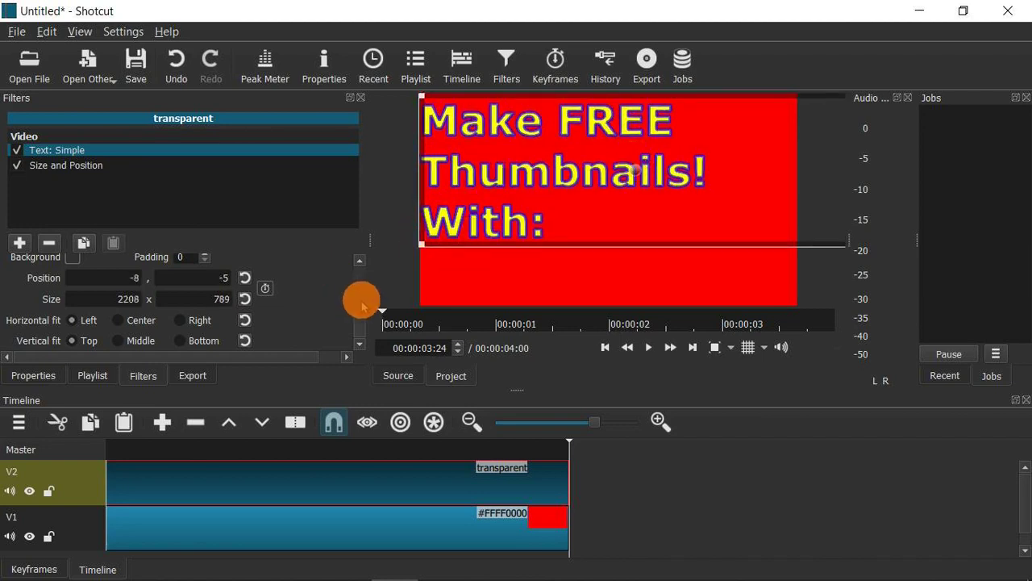
Open the title's font chooser and preview fonts from 8514oem through Arial Rounded MT Bold on the title
scroll(358, 262, up, 5)
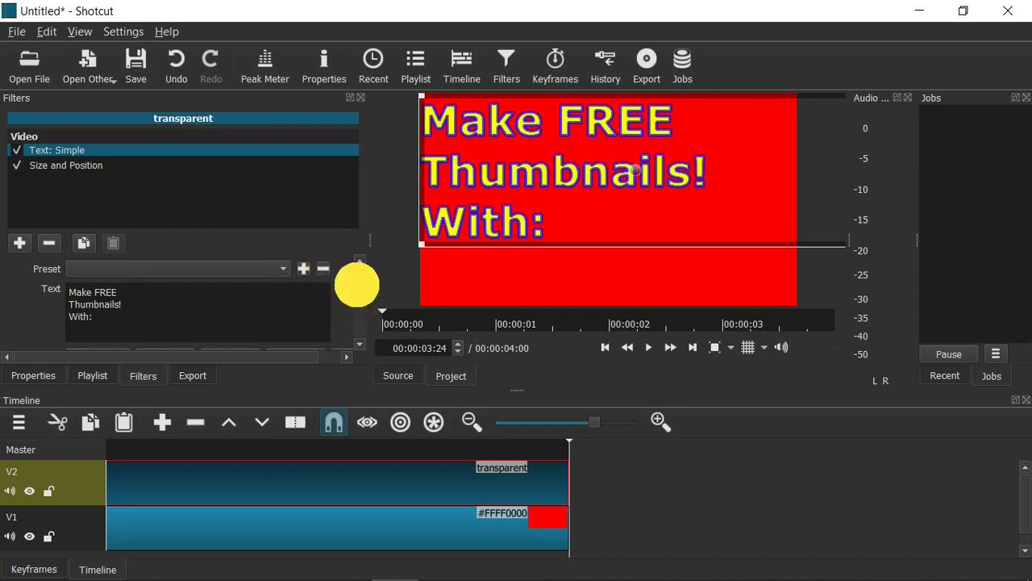
scroll(357, 285, down, 3)
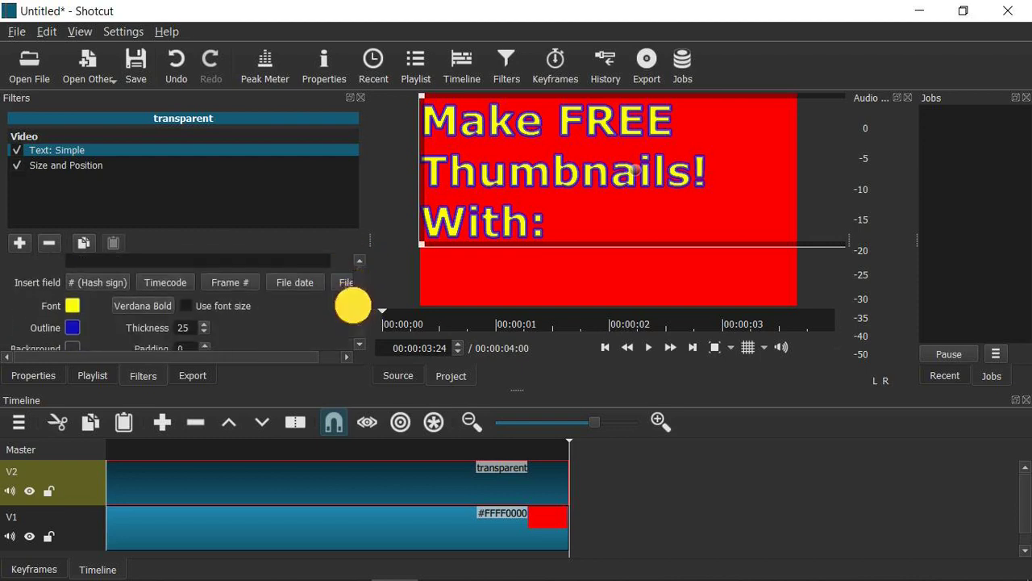
click(154, 308)
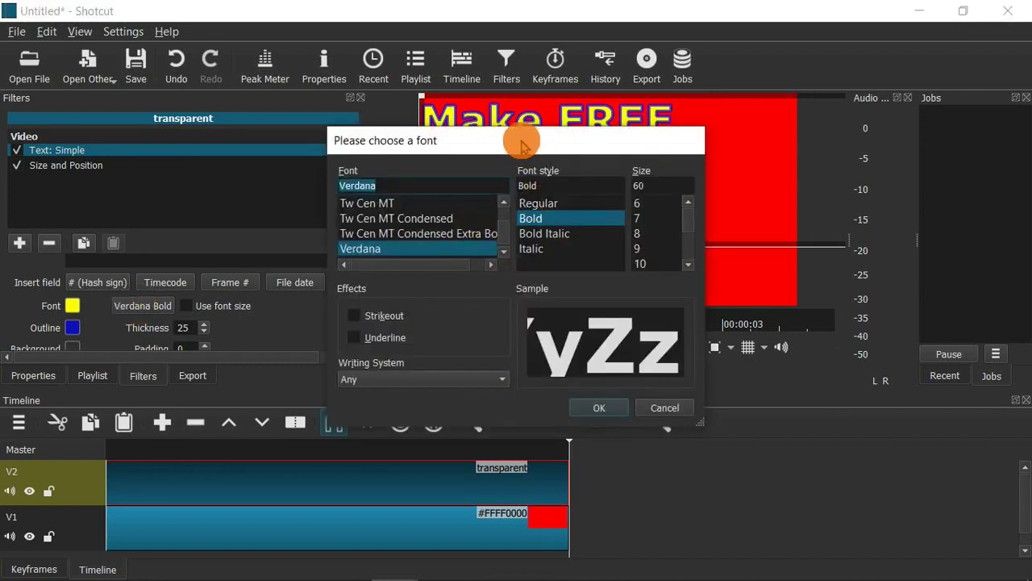
drag(520, 145, 230, 171)
drag(210, 270, 212, 237)
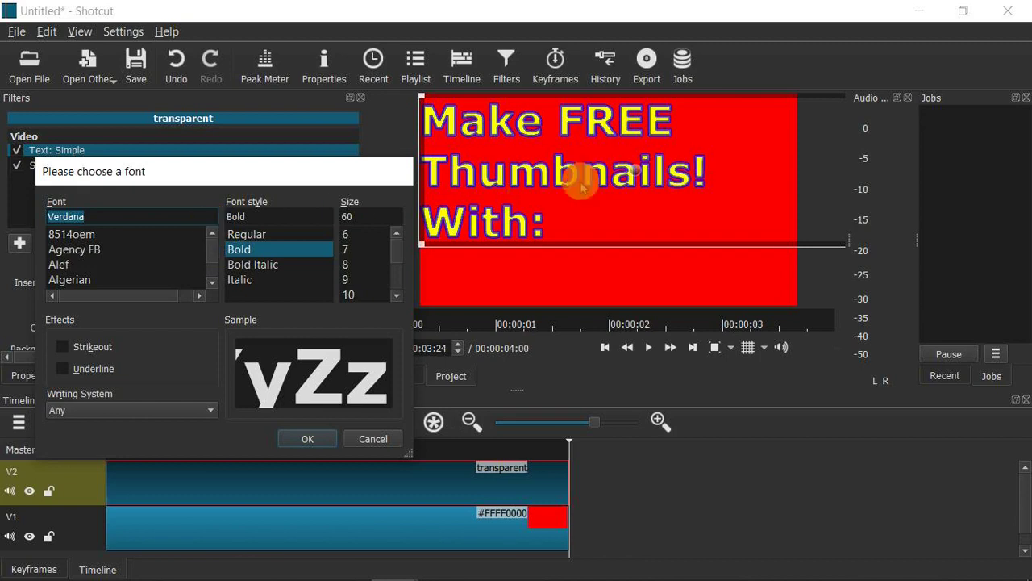
click(87, 234)
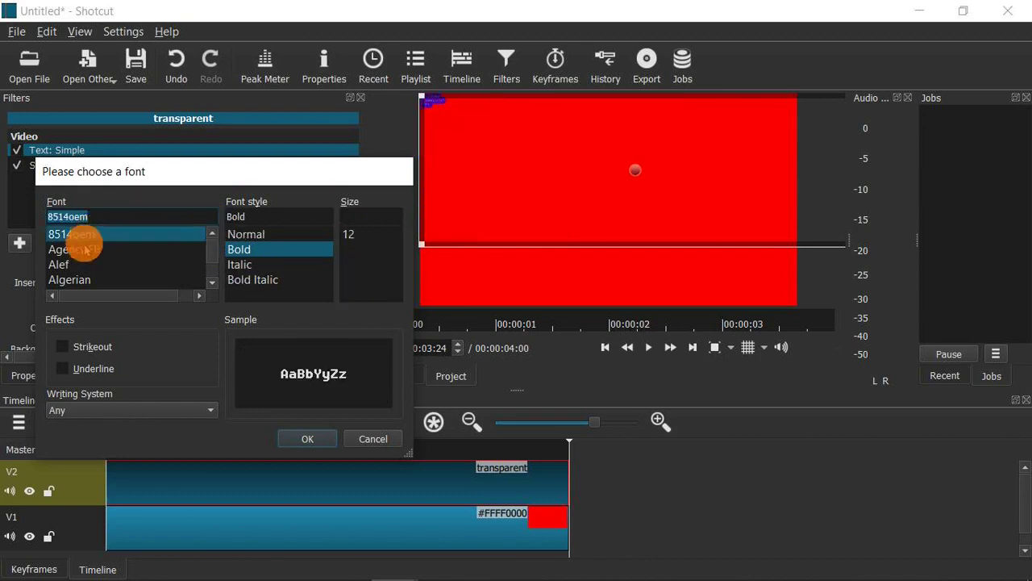
click(88, 252)
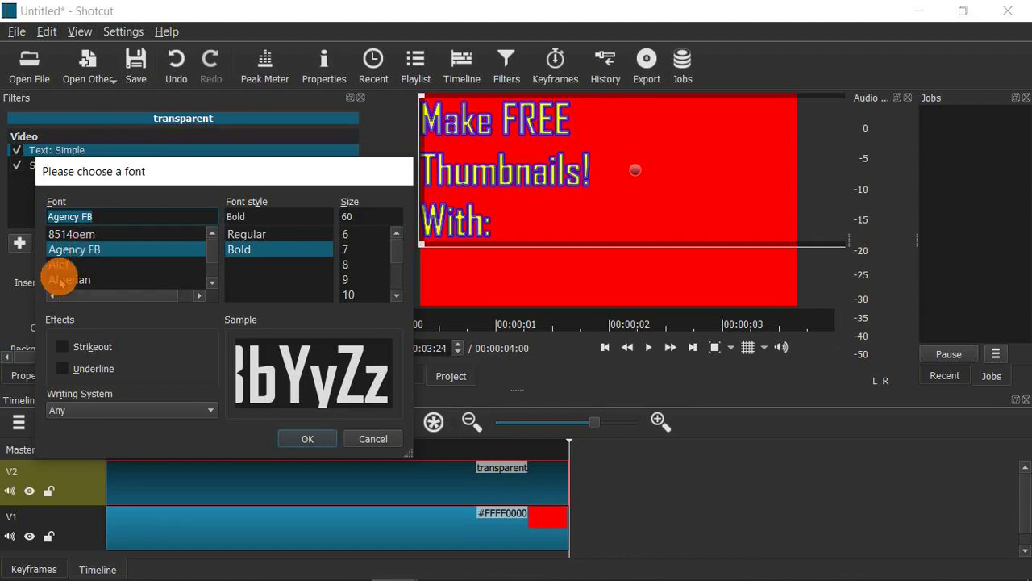
click(60, 265)
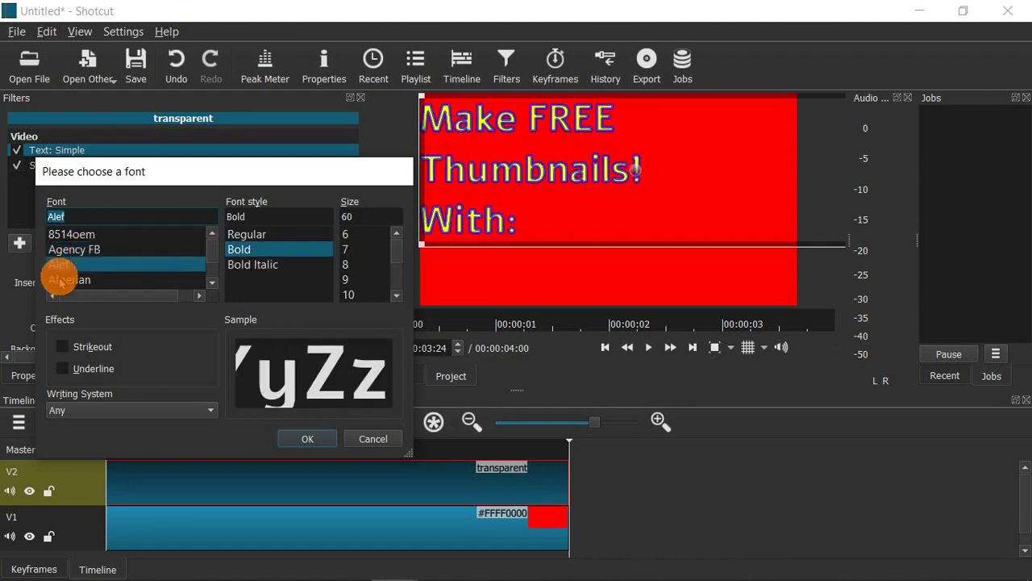
click(61, 280)
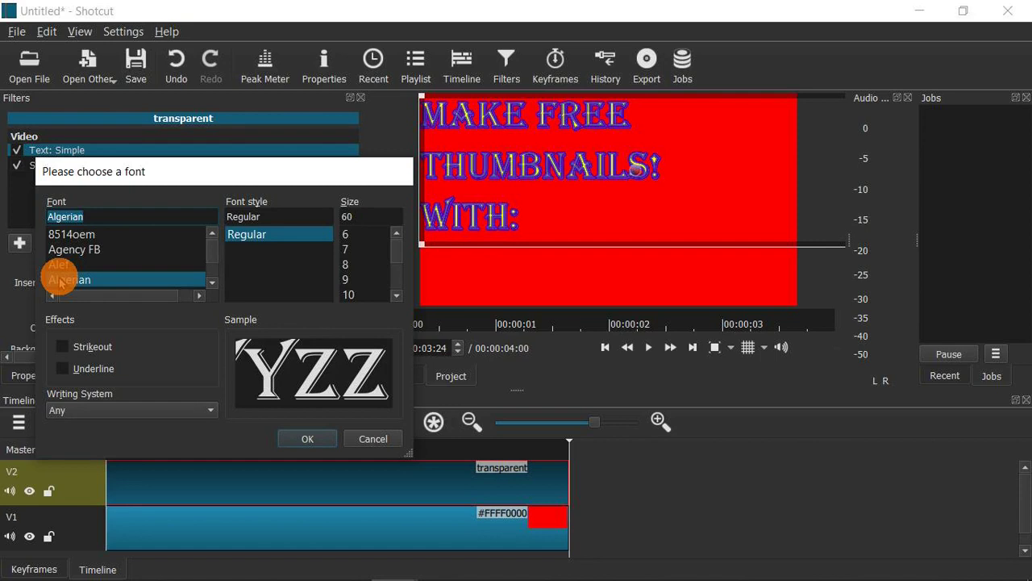
click(60, 281)
click(61, 281)
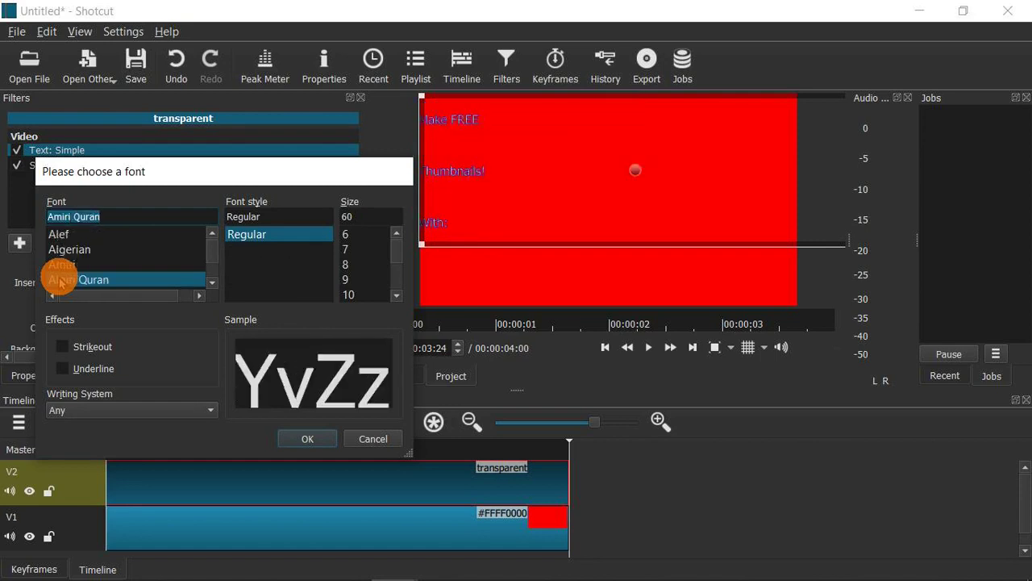
click(61, 281)
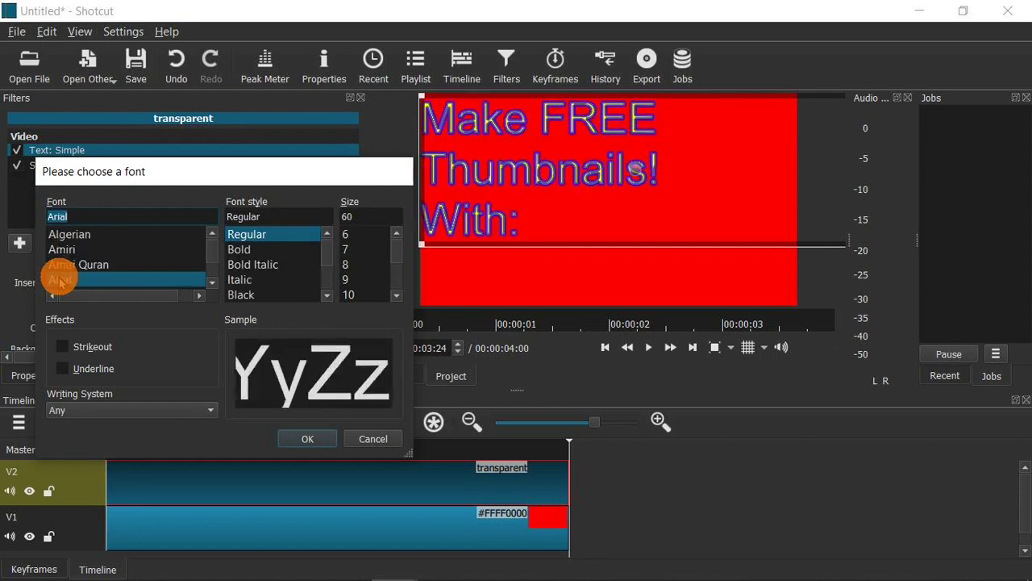
click(60, 280)
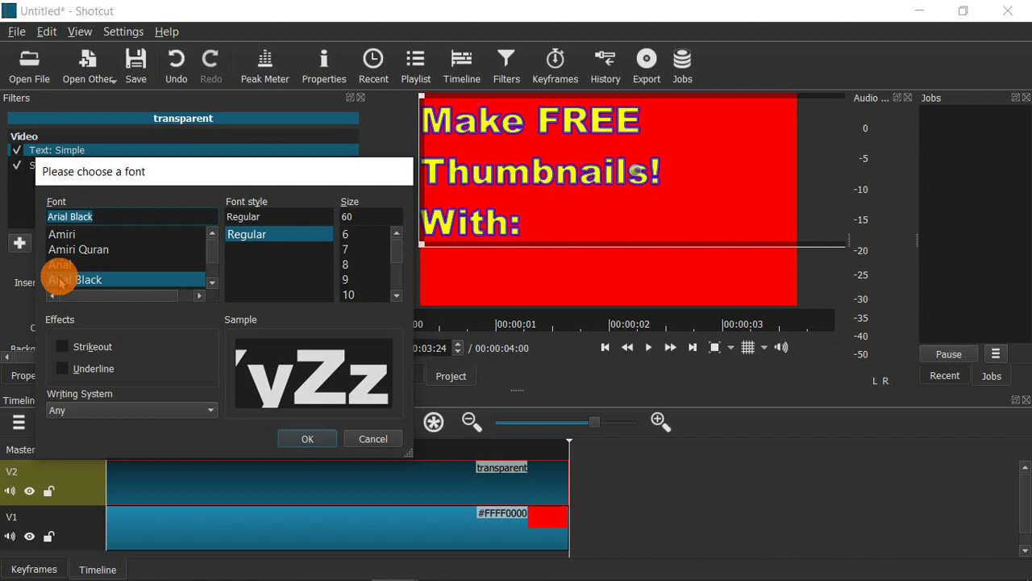
click(60, 280)
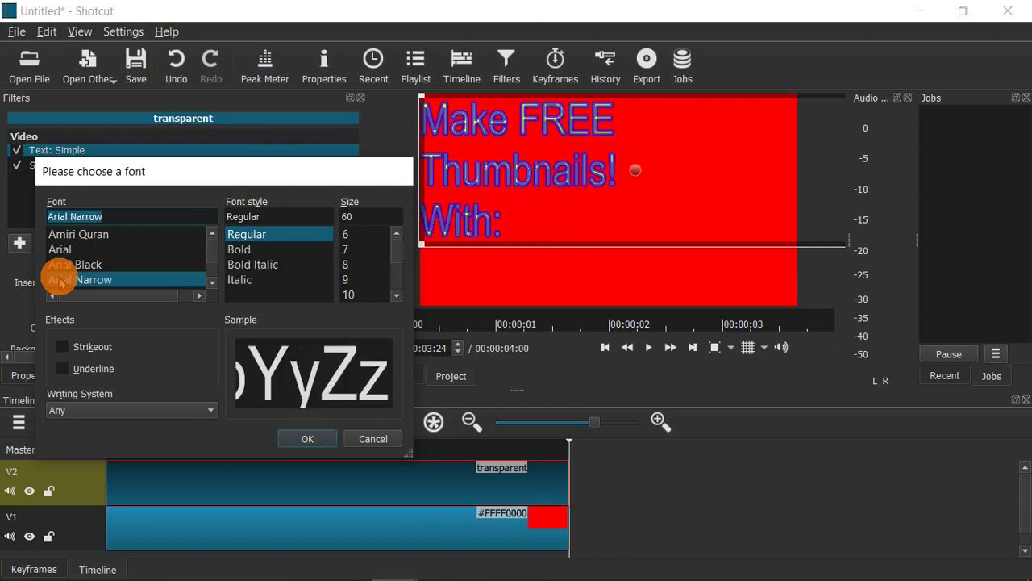
click(60, 281)
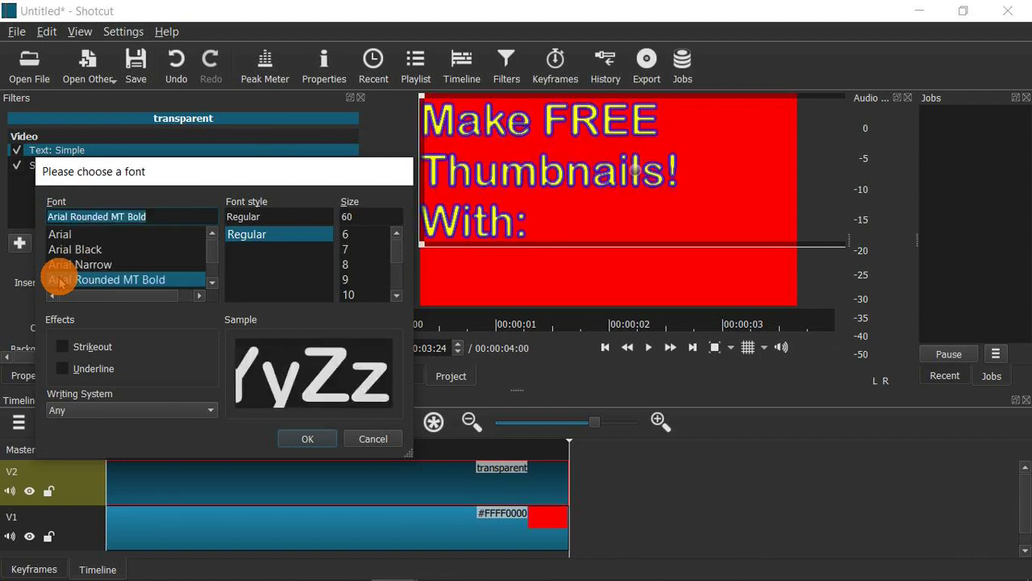
Set the title's font to Tahoma Bold
click(60, 281)
click(61, 281)
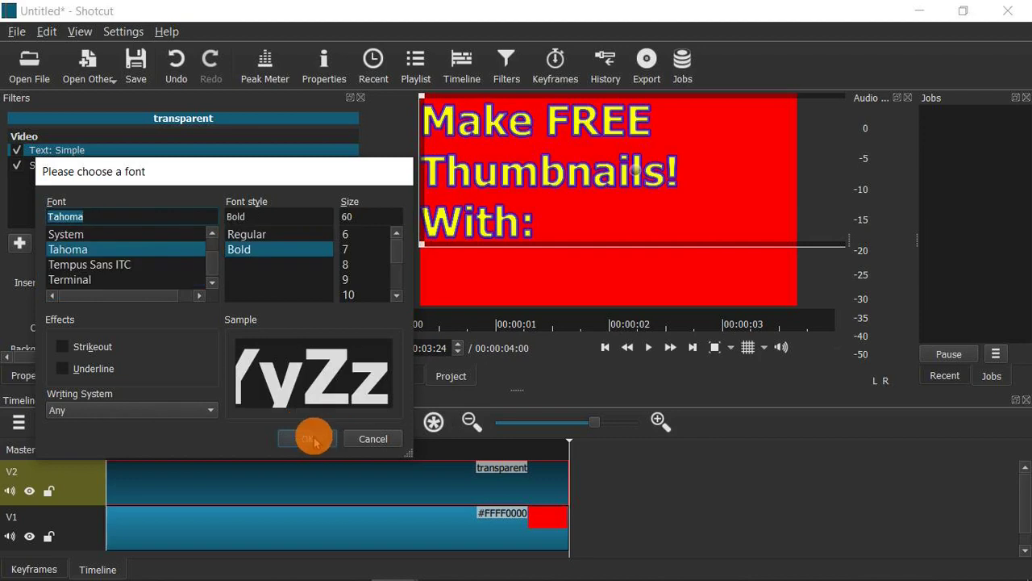
click(314, 440)
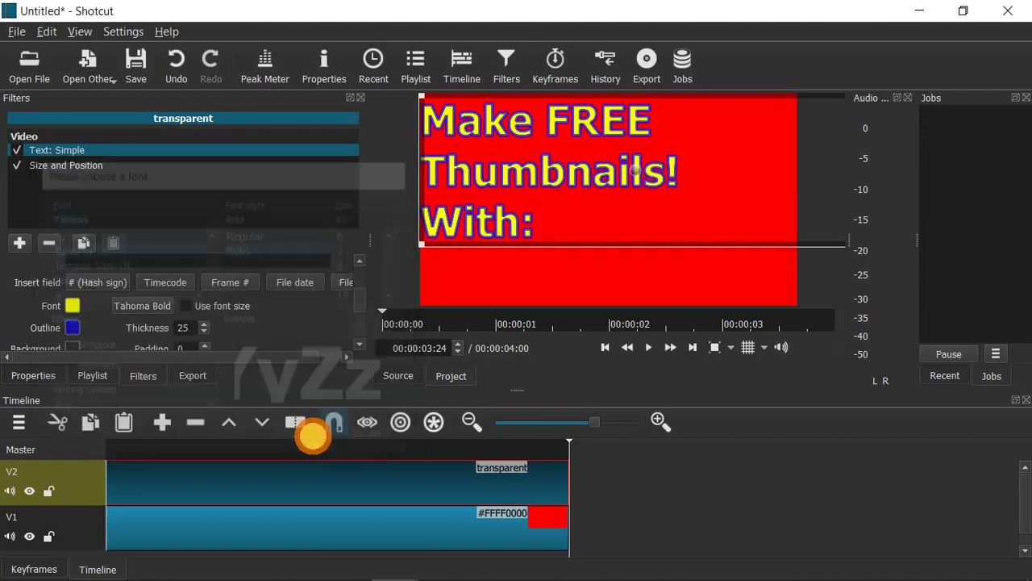
Enlarge the title frame further and align it with the thumbnail's upper-left corner, leaving a narrow strip of red below the text
click(418, 244)
drag(419, 250, 412, 266)
drag(630, 182, 631, 182)
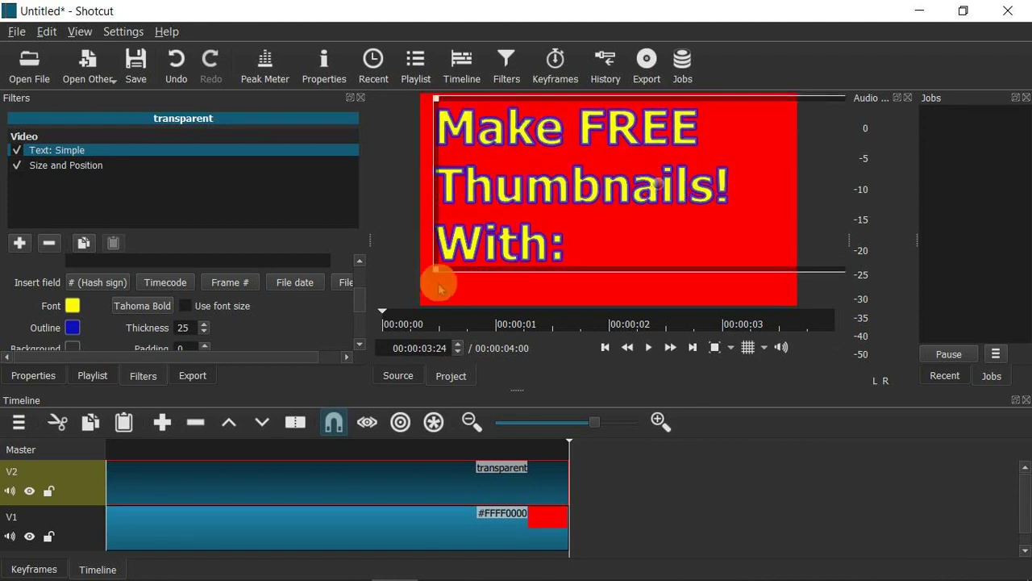
click(436, 270)
drag(433, 270, 416, 271)
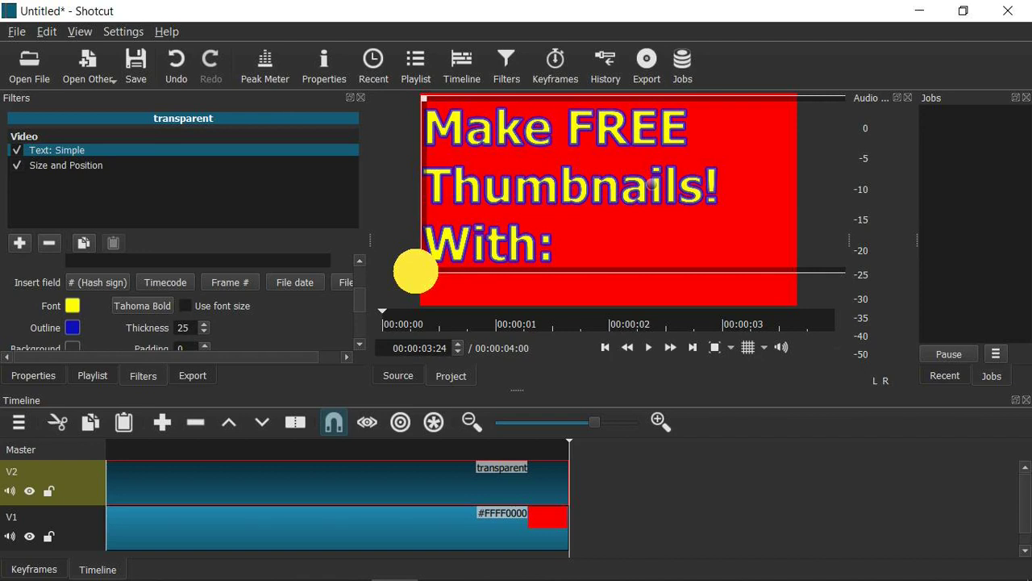
drag(416, 271, 416, 271)
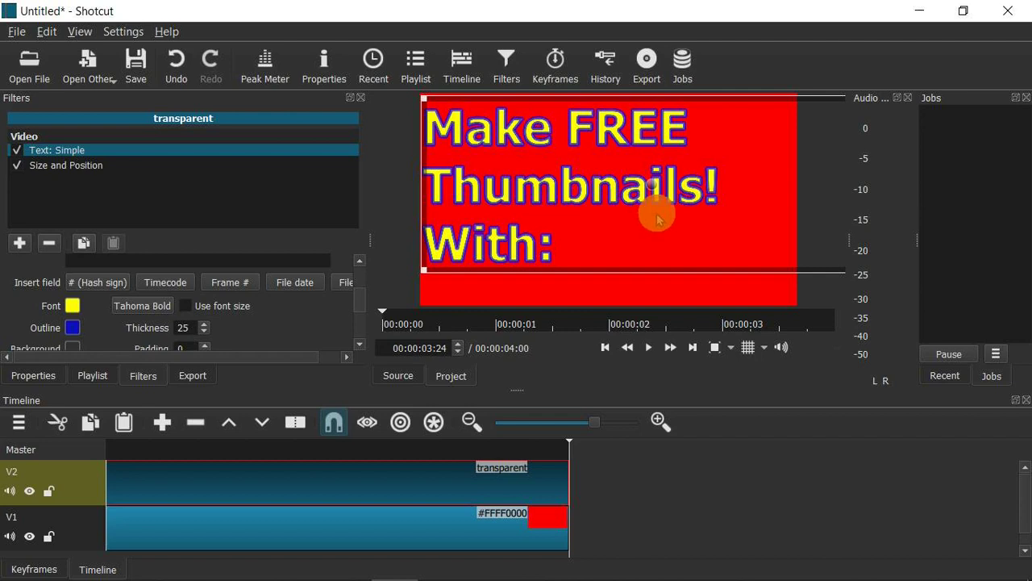
drag(650, 189, 654, 173)
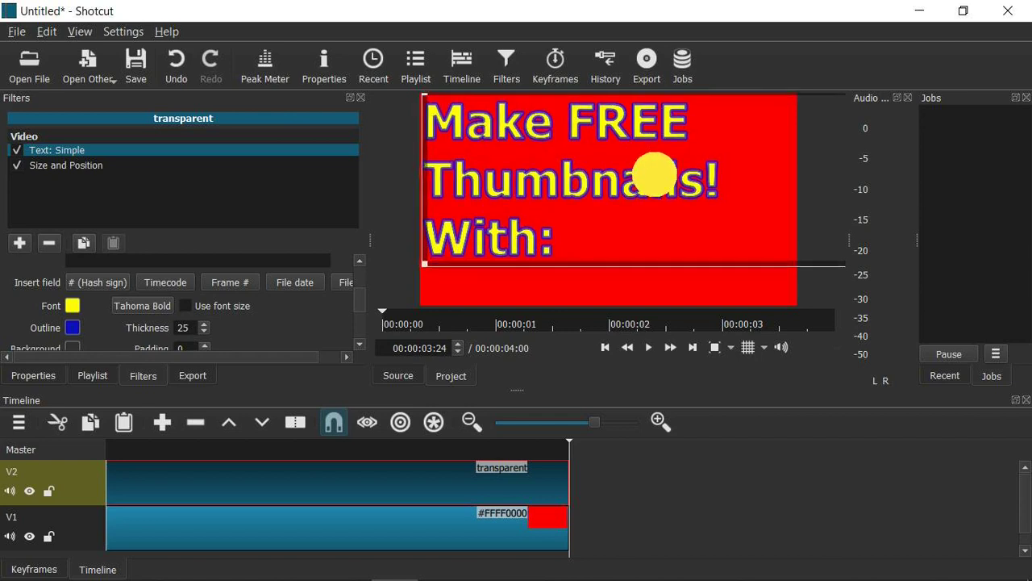
drag(654, 174, 654, 170)
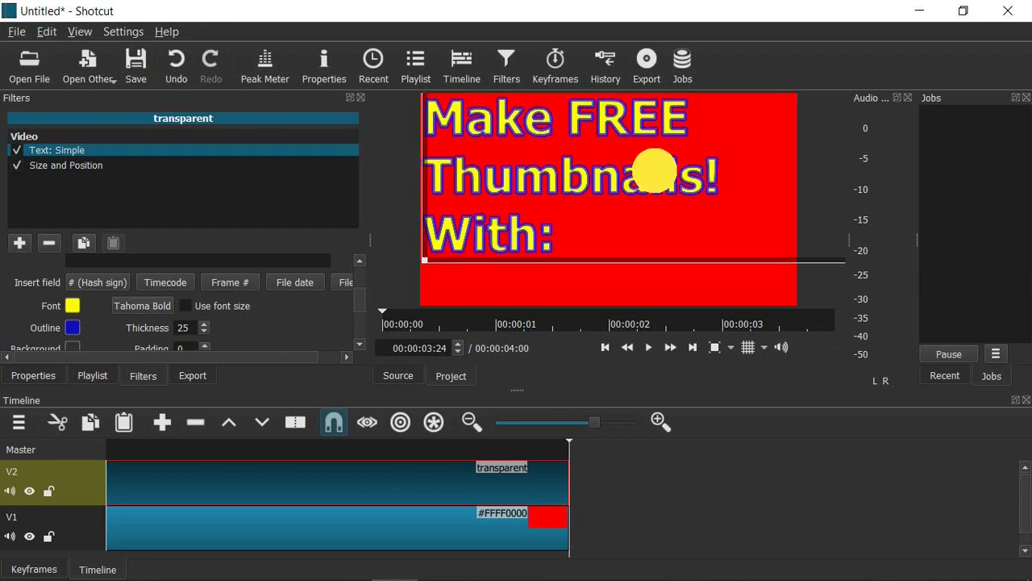
drag(654, 170, 654, 170)
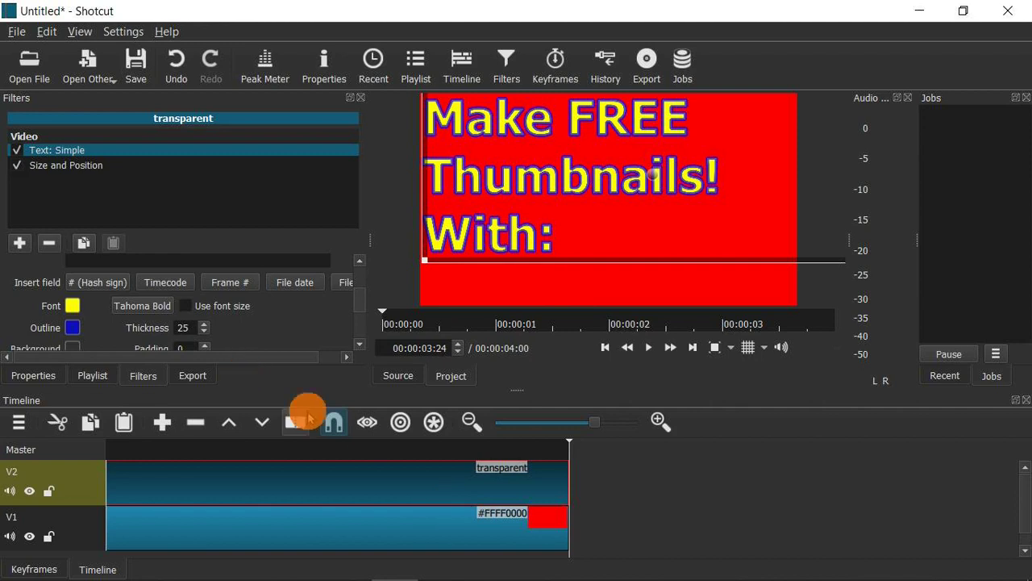
Add a video track above the text track and place youtube-4947565_1920.jpg from the Youtube folder in Saved Pictures at its start
click(18, 424)
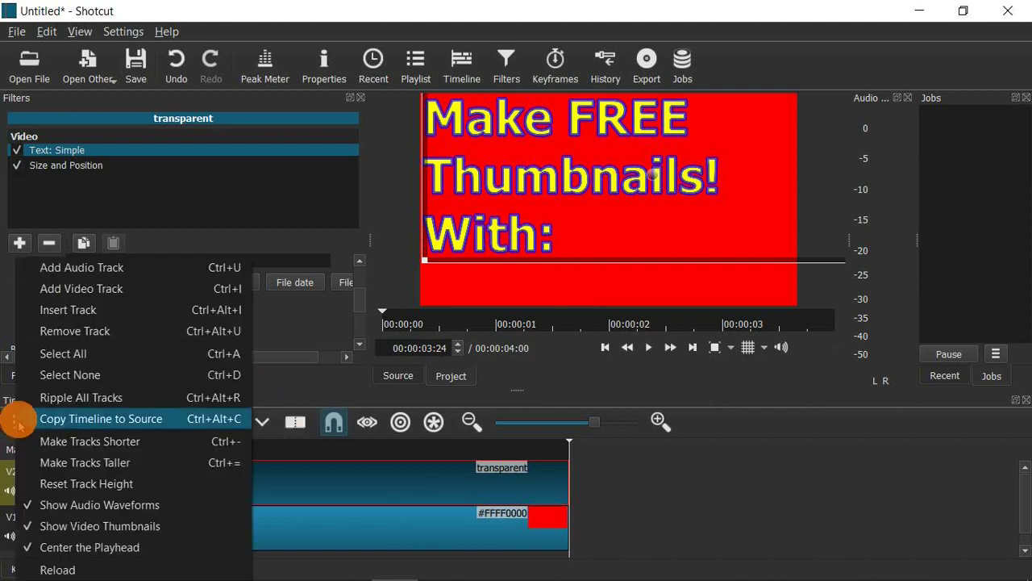
click(96, 295)
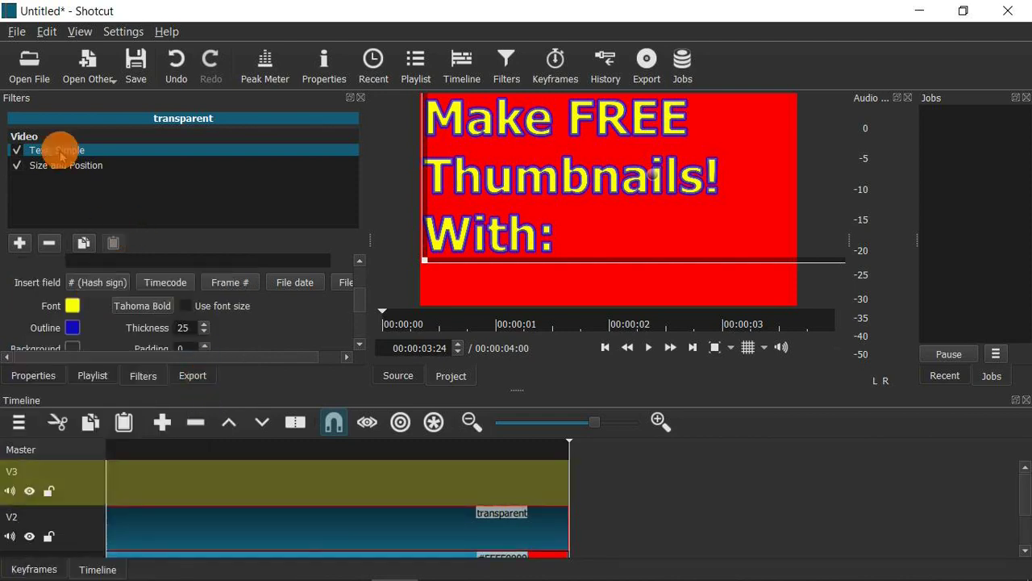
click(29, 85)
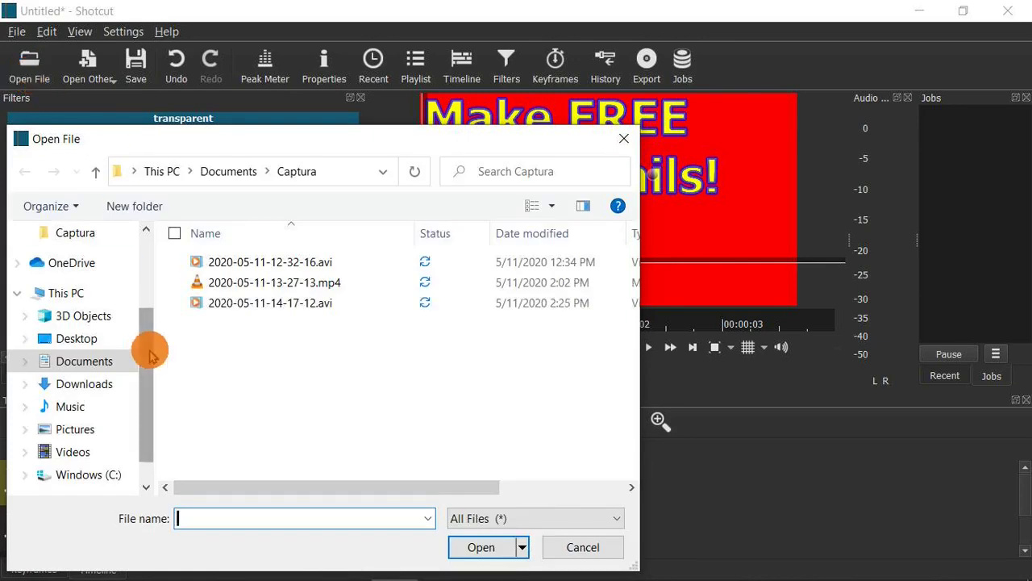
click(71, 429)
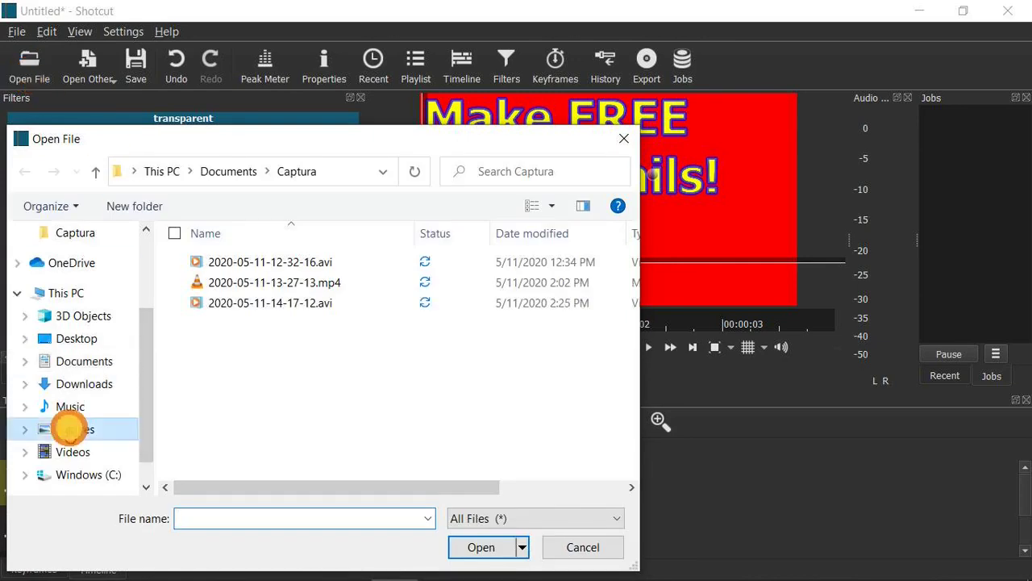
double_click(240, 326)
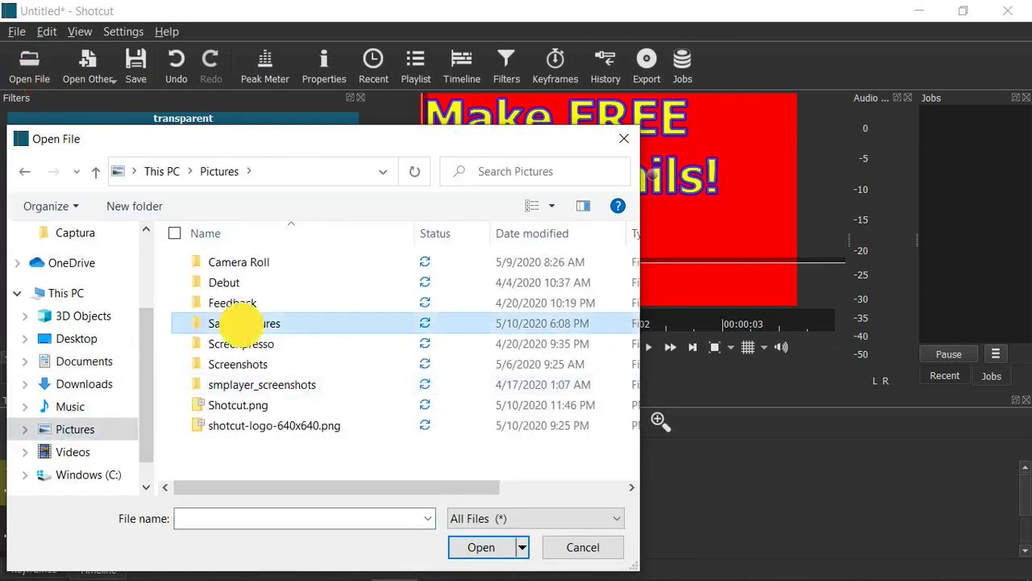
double_click(240, 326)
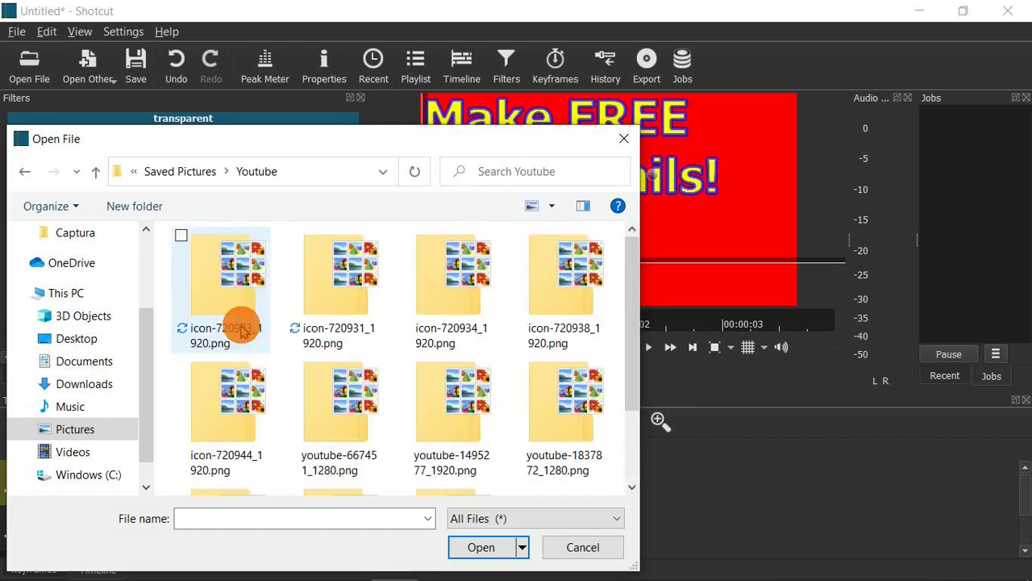
scroll(414, 379, down, 3)
double_click(435, 419)
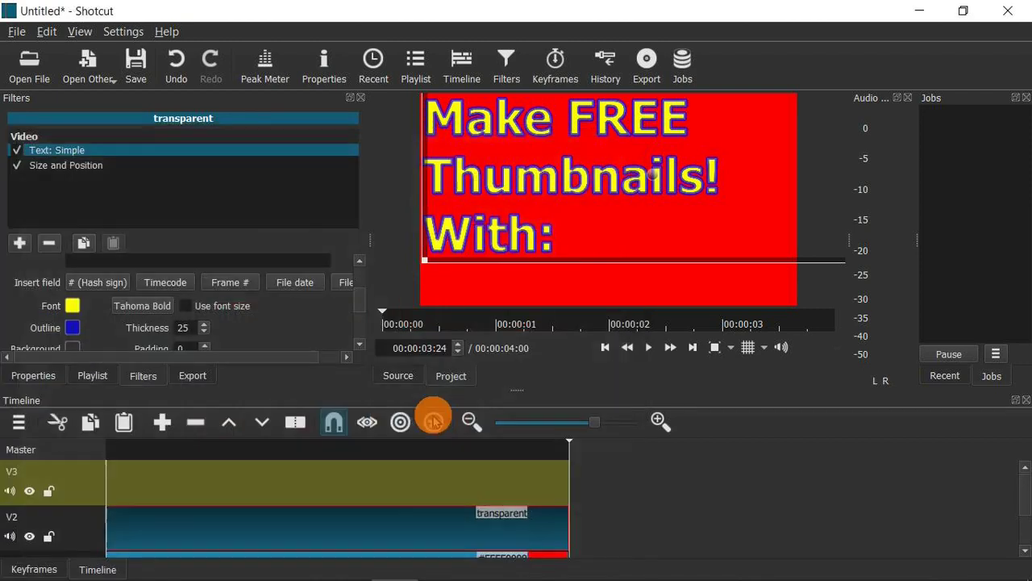
drag(600, 203, 112, 466)
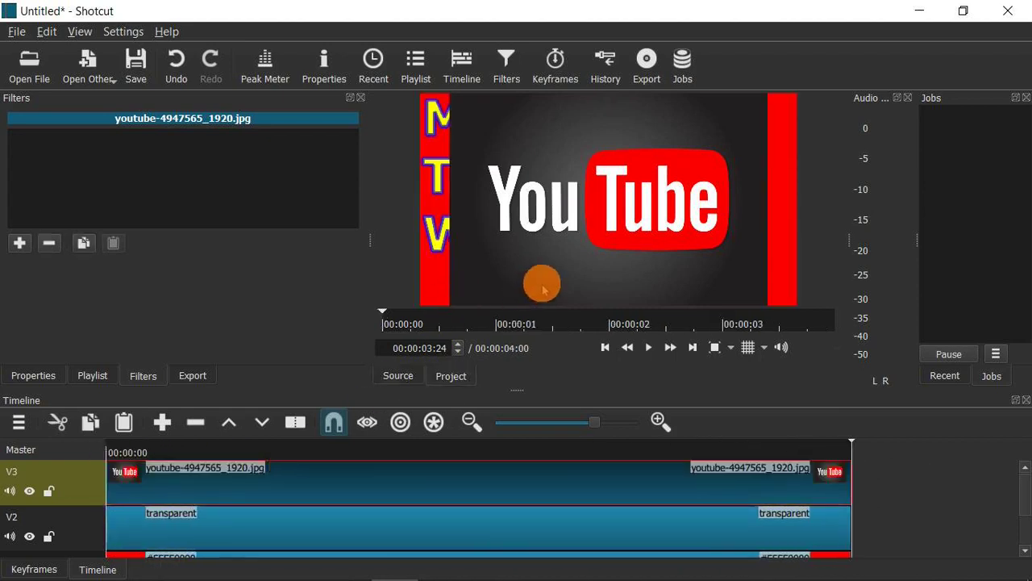
Apply a Size and Position filter to the YouTube image, shrink it to about 479 x 319 and place it in the thumbnail's upper-right corner
click(19, 242)
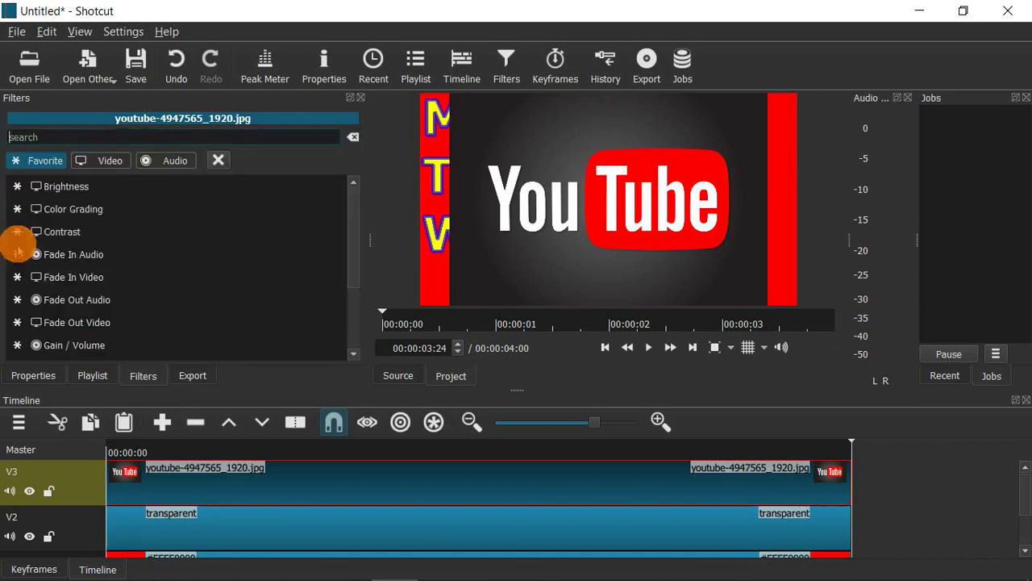
scroll(81, 258, down, 1)
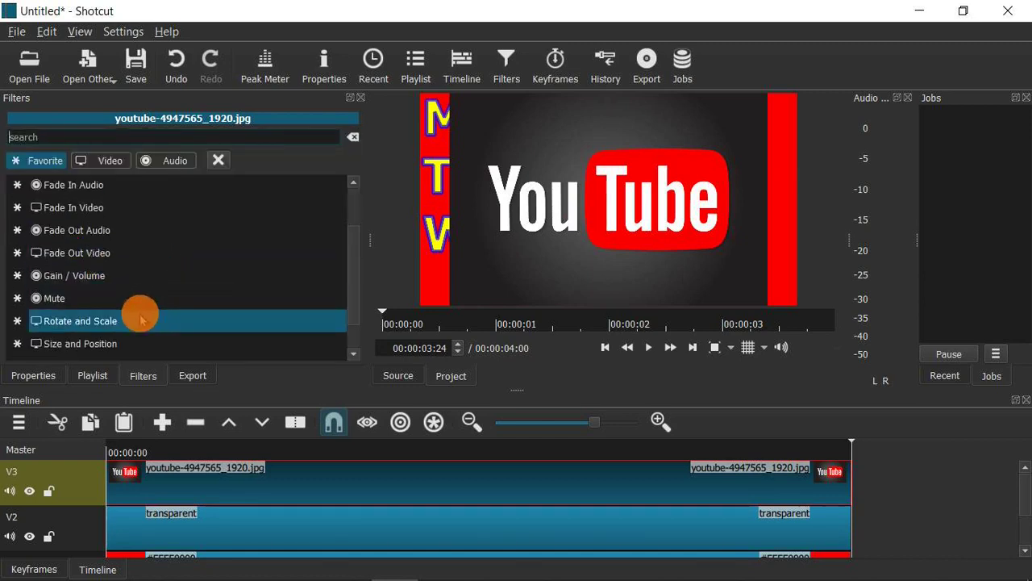
click(112, 347)
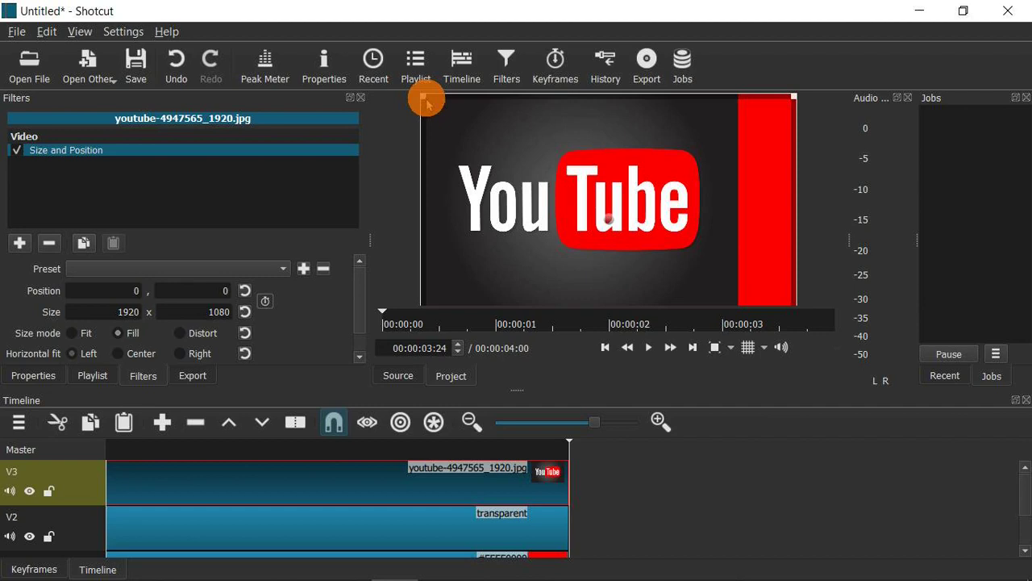
drag(422, 100, 743, 108)
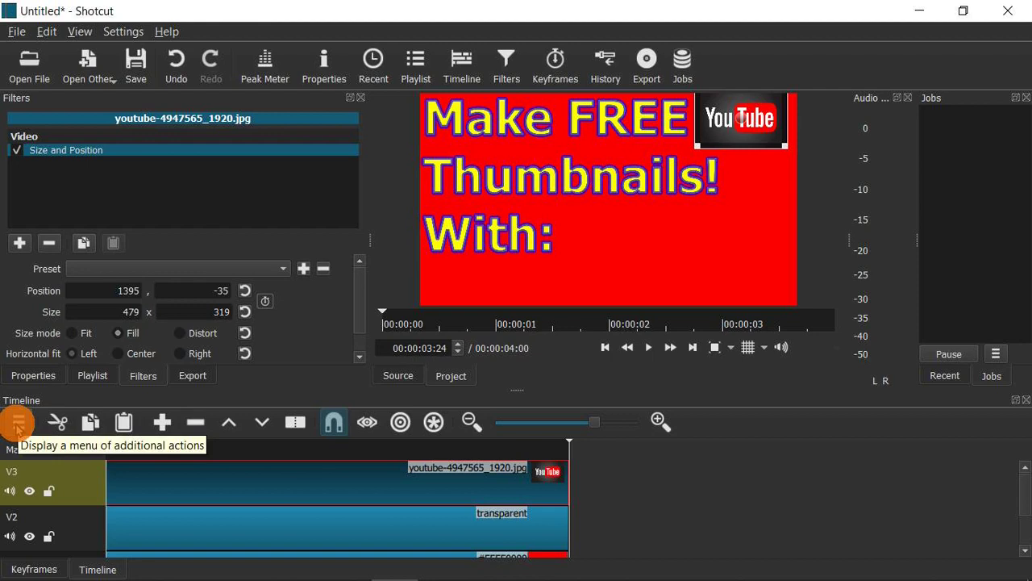
Add a video track above the YouTube image and place shotcut-logo-640x640.png from the Pictures folder at its start
click(18, 424)
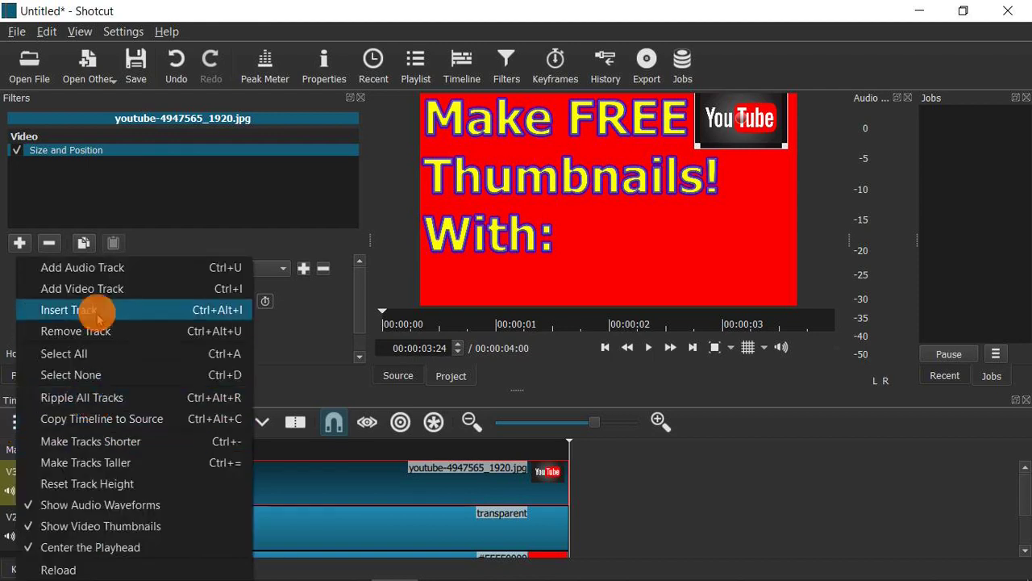
click(114, 289)
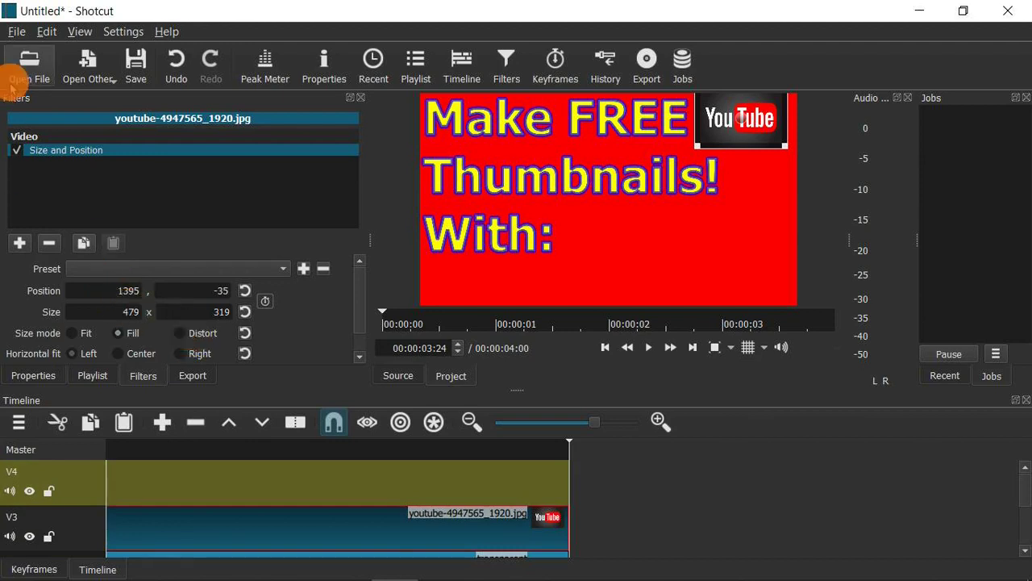
click(32, 64)
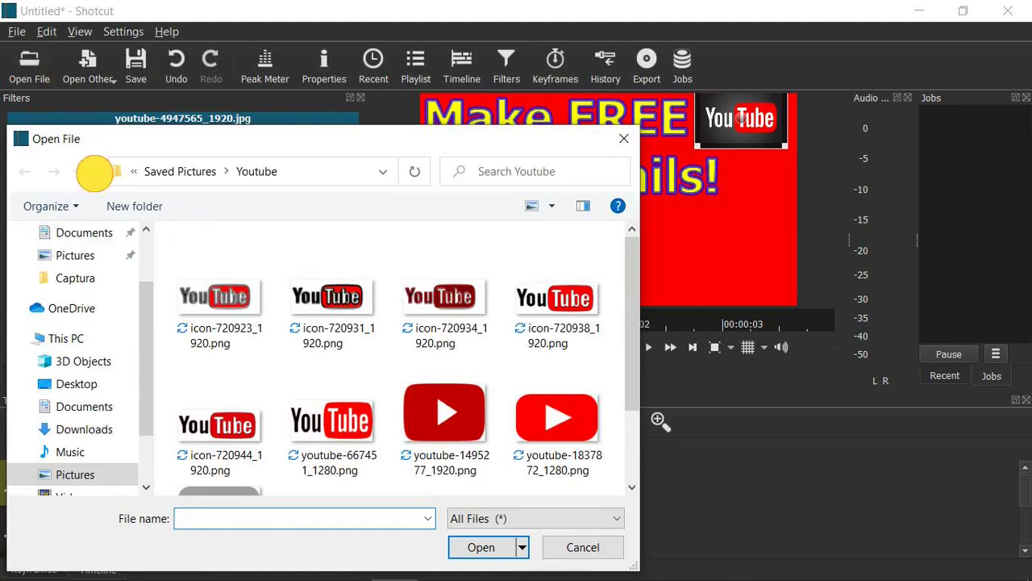
click(95, 172)
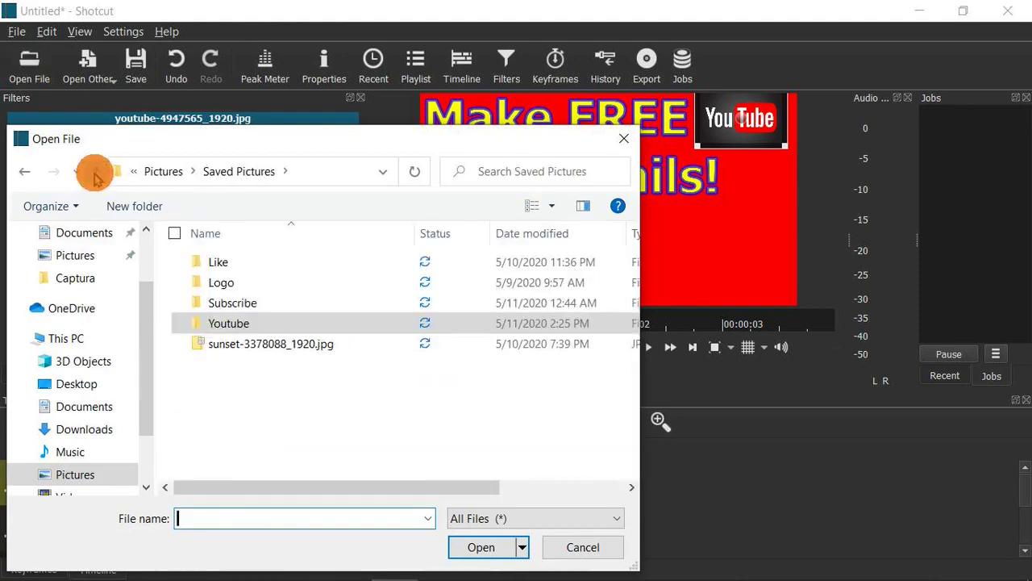
click(93, 172)
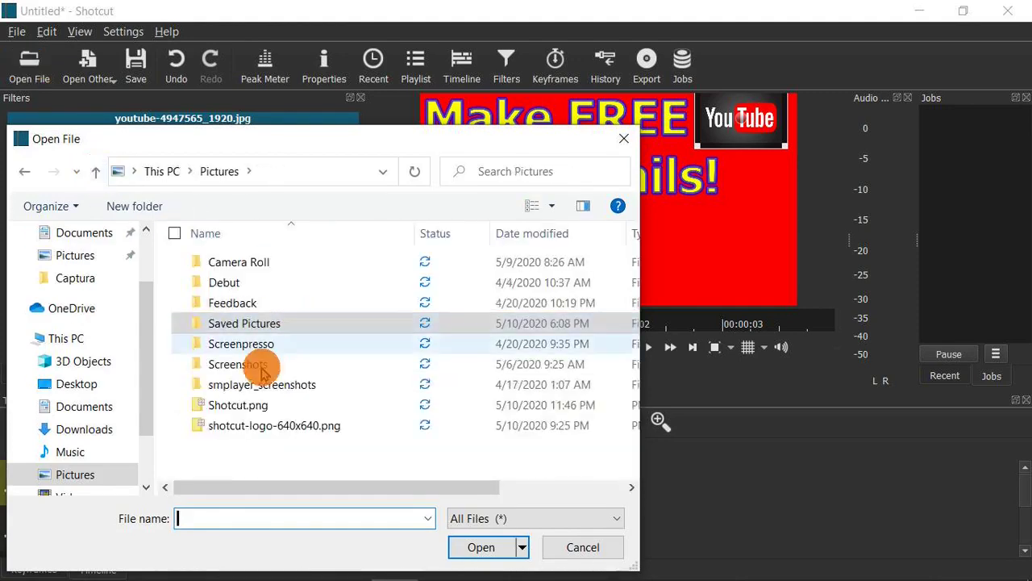
double_click(240, 425)
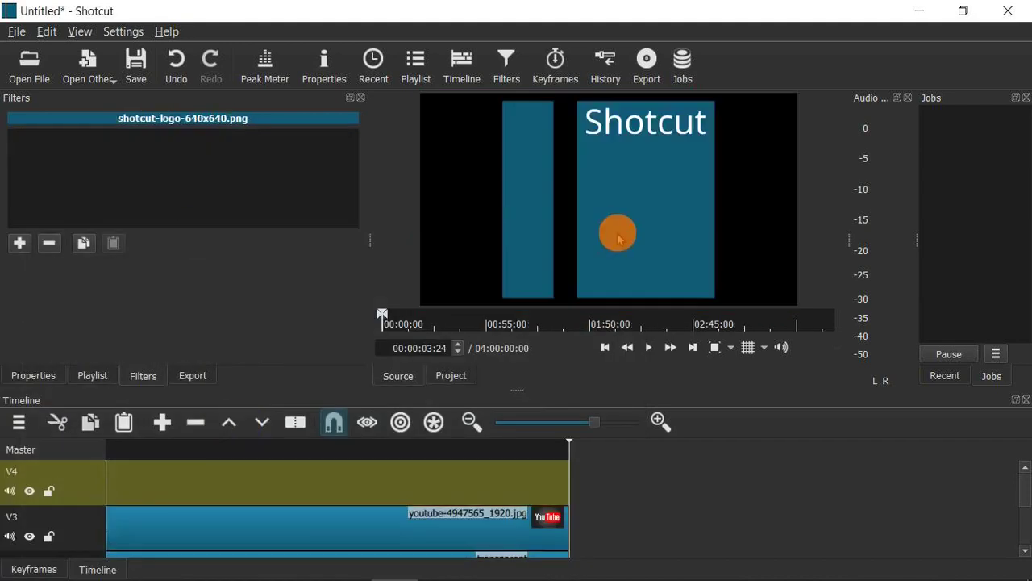
drag(637, 200, 111, 469)
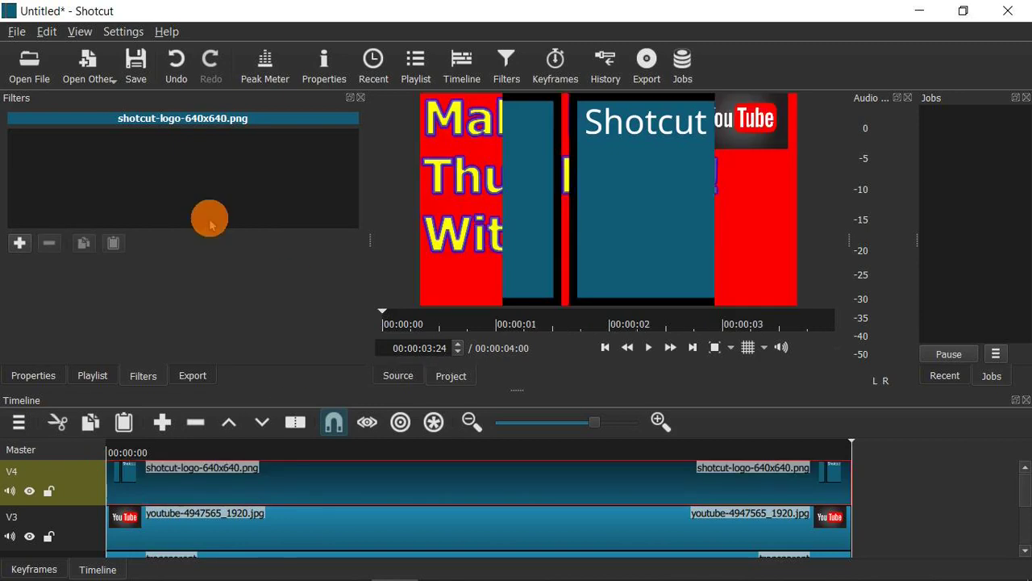
Apply a Size and Position filter to the Shotcut logo, resizing it to about 769 x 769 beside "With:" at about 700, 550
click(19, 246)
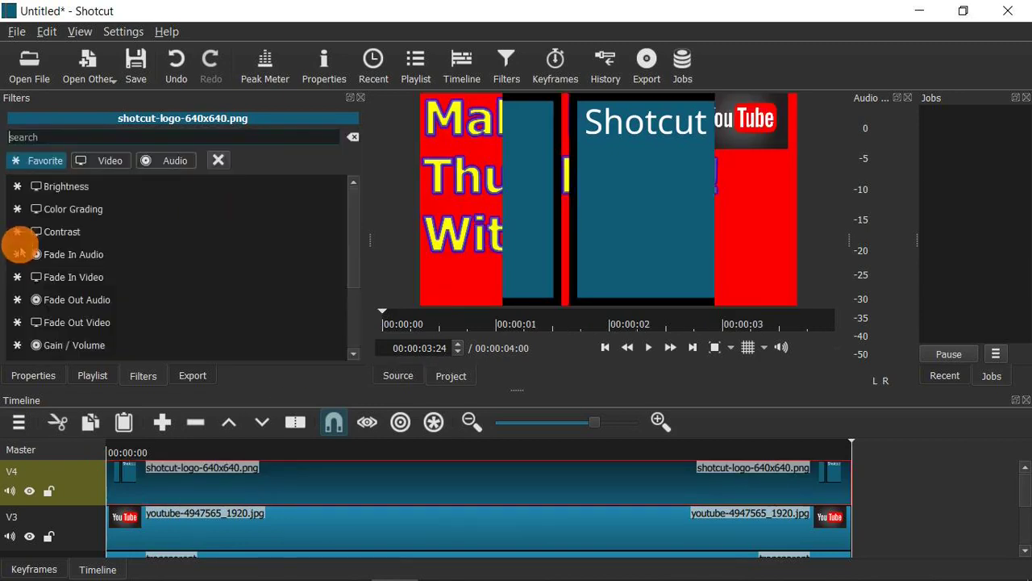
scroll(108, 260, down, 1)
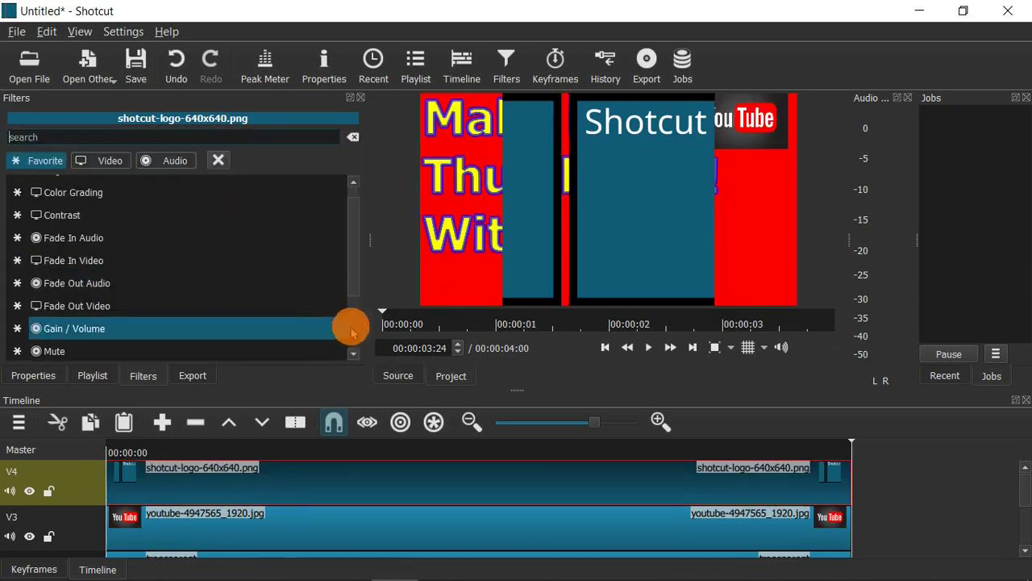
scroll(247, 291, down, 1)
click(247, 303)
drag(483, 127, 601, 203)
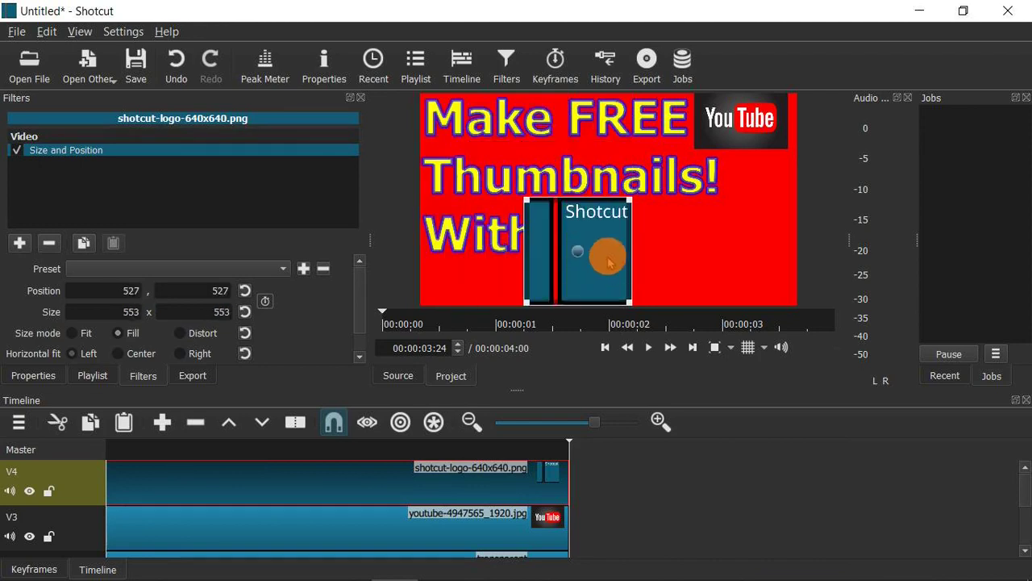
drag(580, 254, 643, 291)
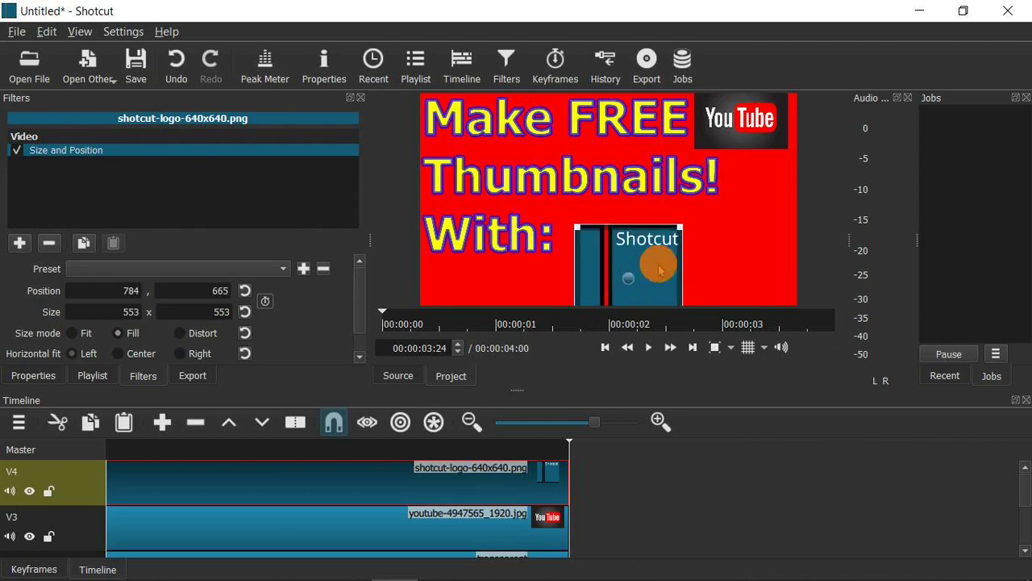
drag(680, 229, 731, 209)
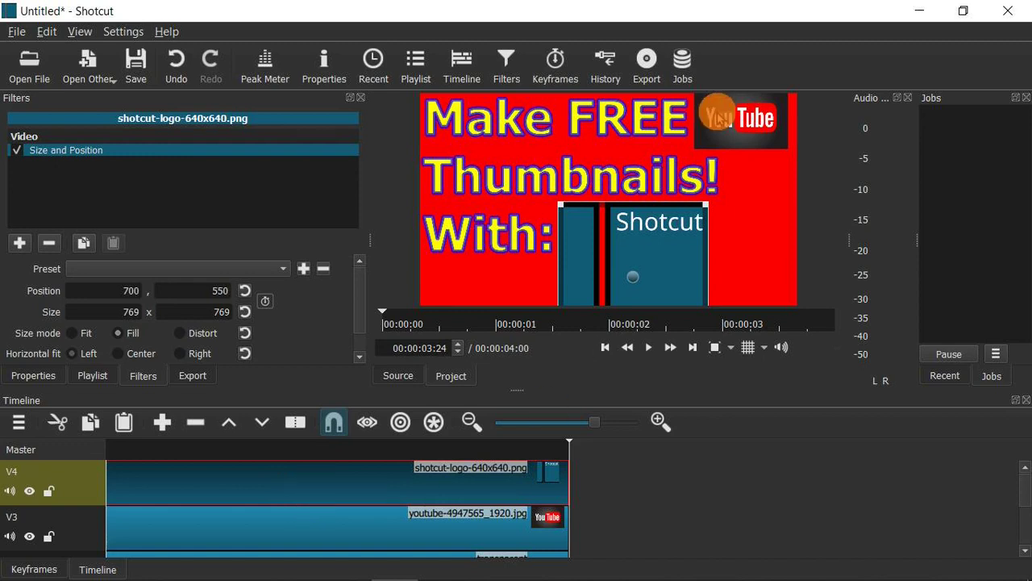
Enlarge the YouTube image slightly to about 502 x 335 and move it to about 1387, -35 in the upper-right corner
click(224, 527)
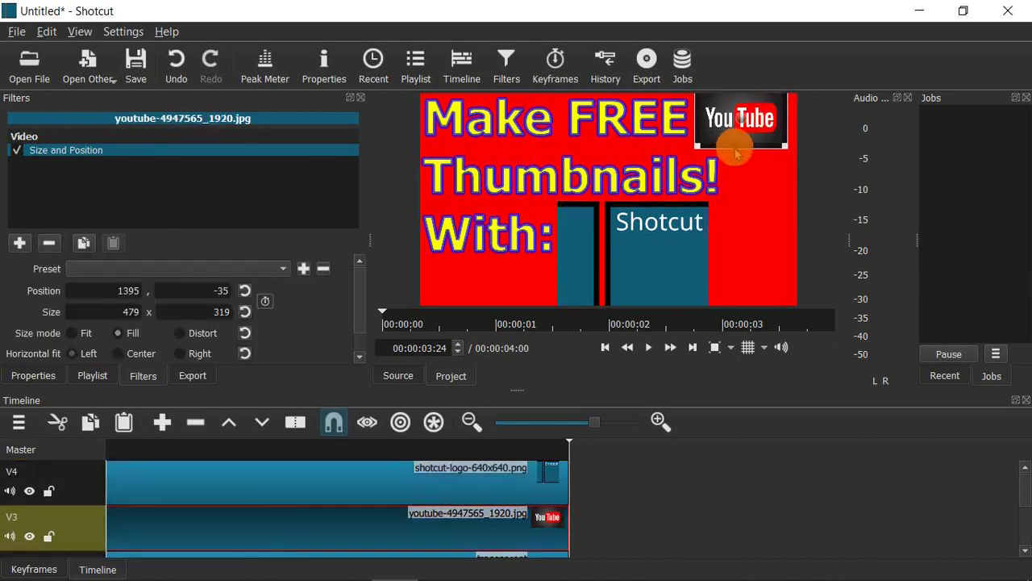
click(695, 144)
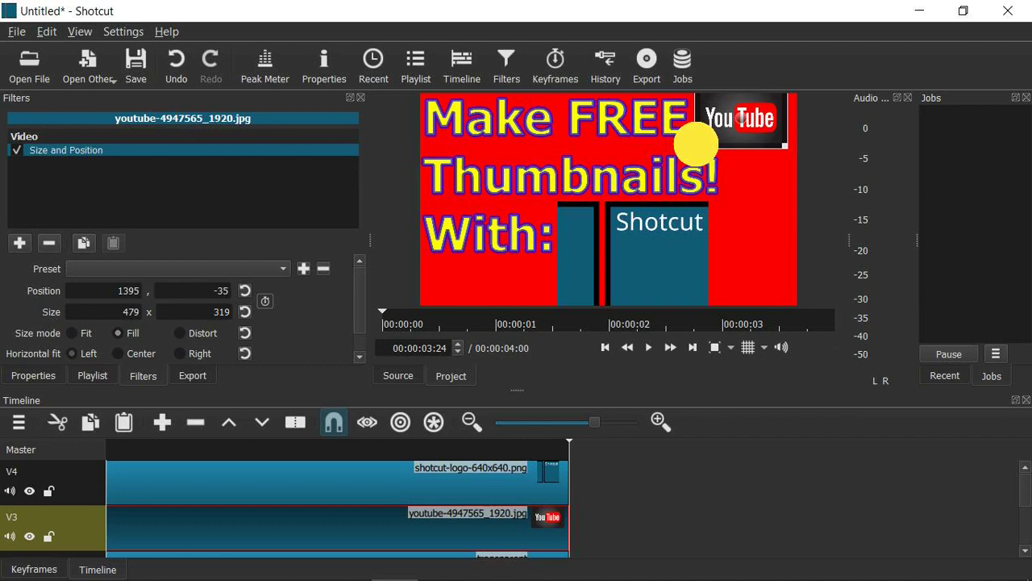
drag(693, 146, 680, 155)
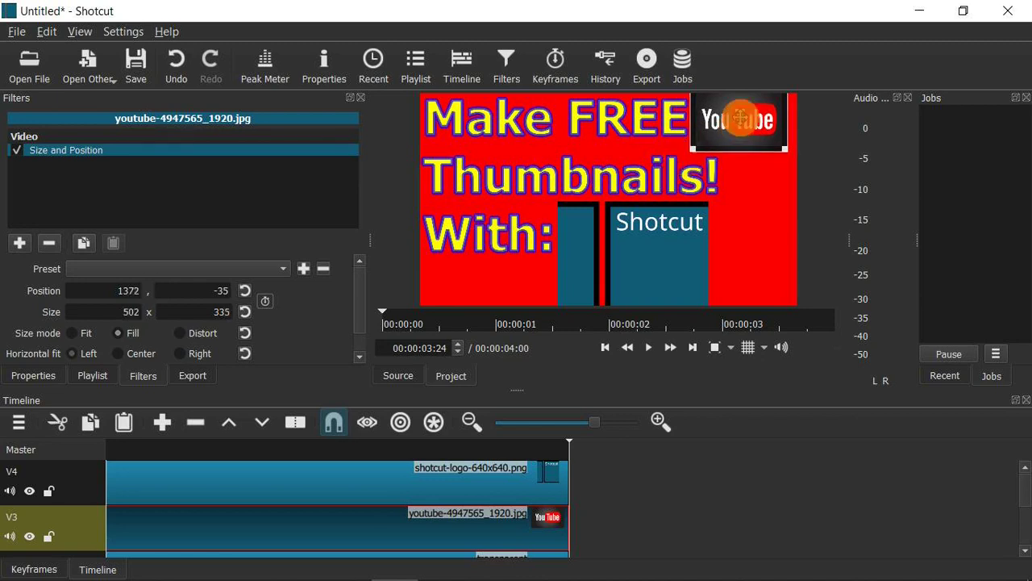
drag(740, 118, 743, 117)
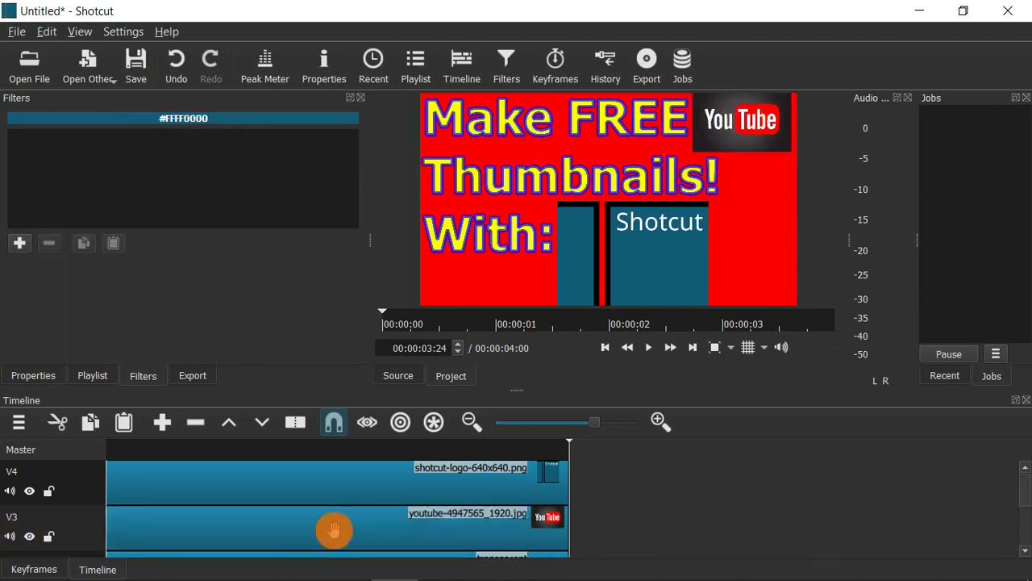
click(298, 532)
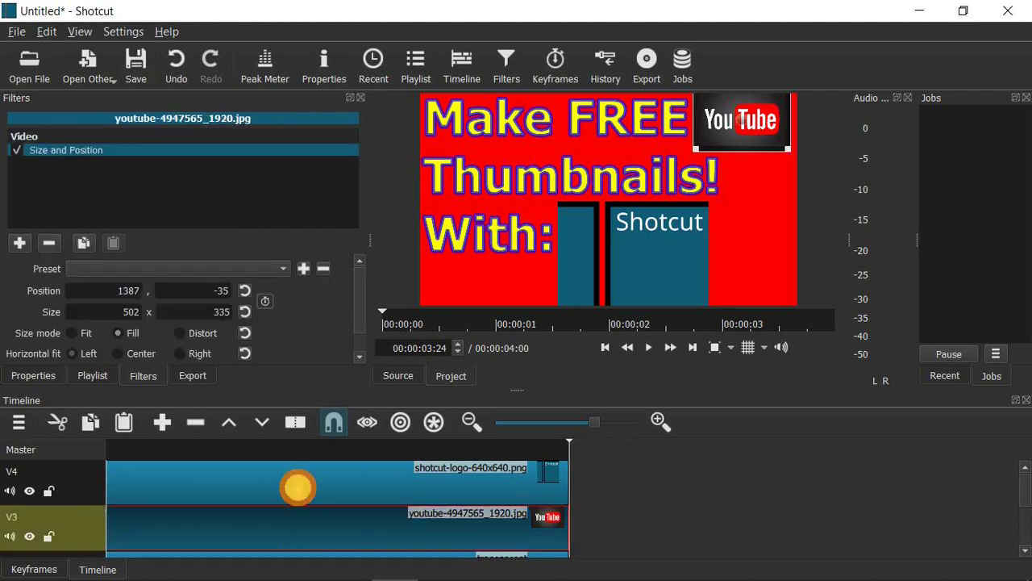
click(297, 487)
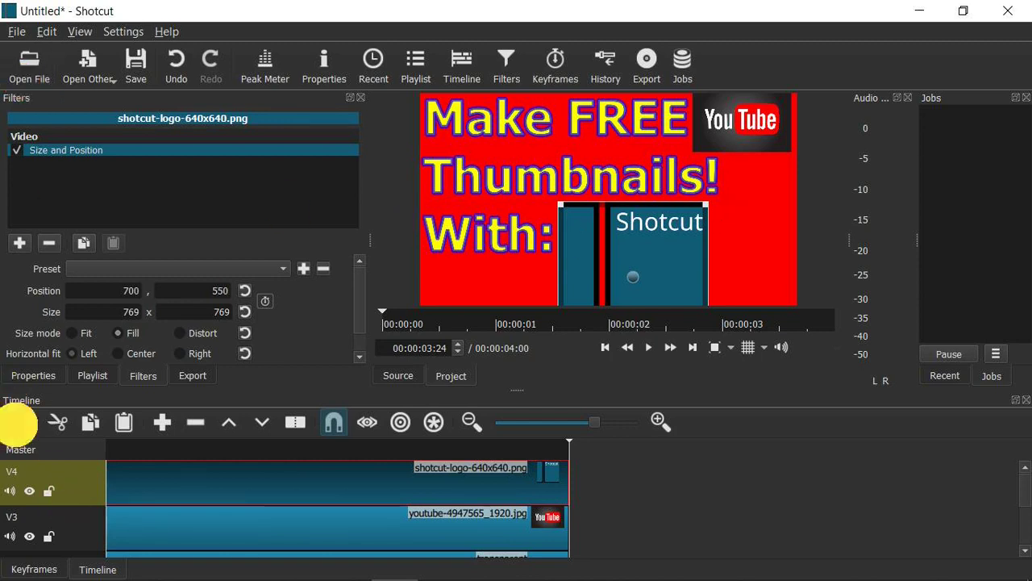
Add a video track above the Shotcut logo and place thumb-blue.png from the Like folder in Saved Pictures at its start
click(18, 423)
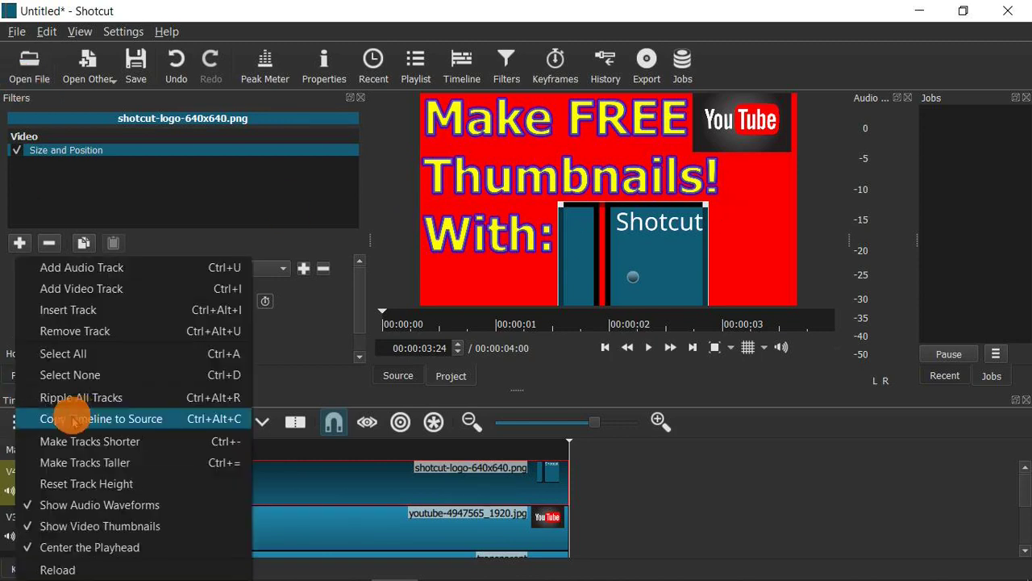
click(87, 291)
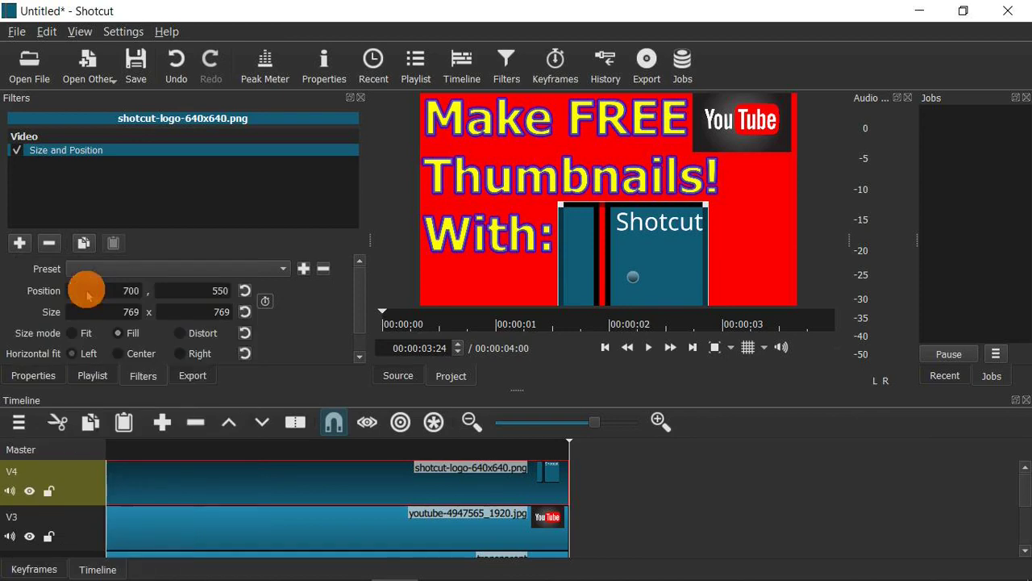
click(28, 70)
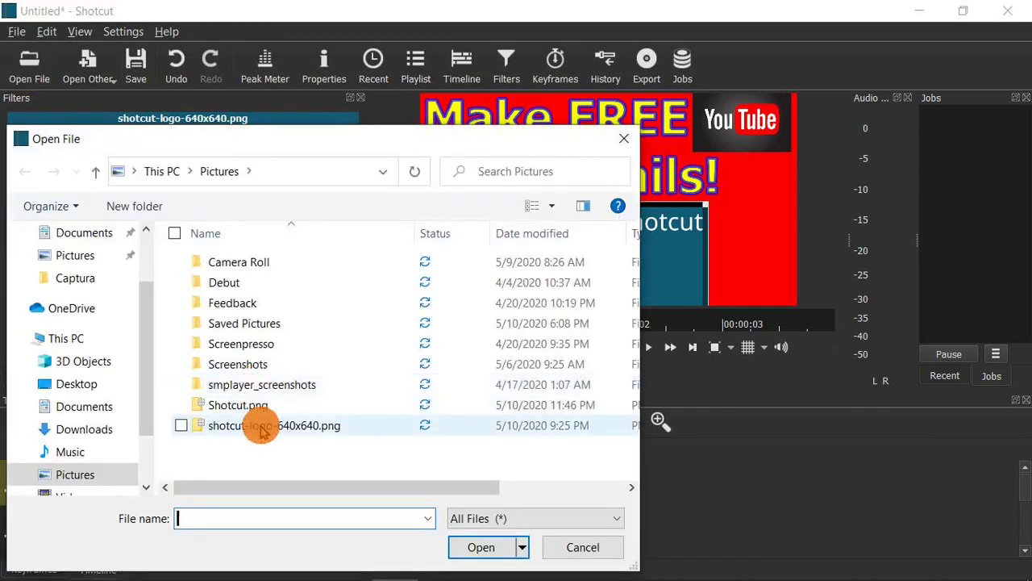
double_click(234, 298)
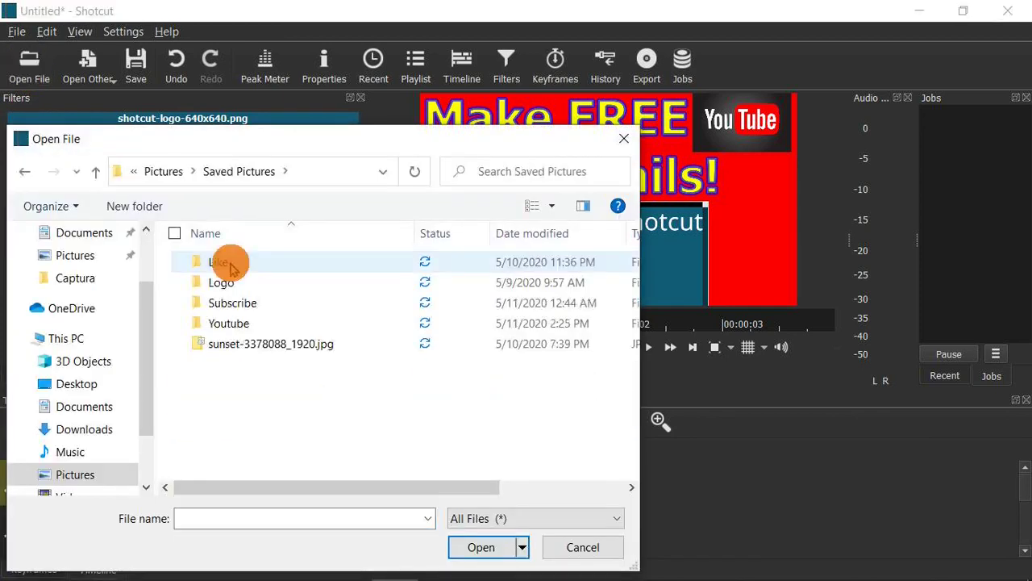
double_click(228, 264)
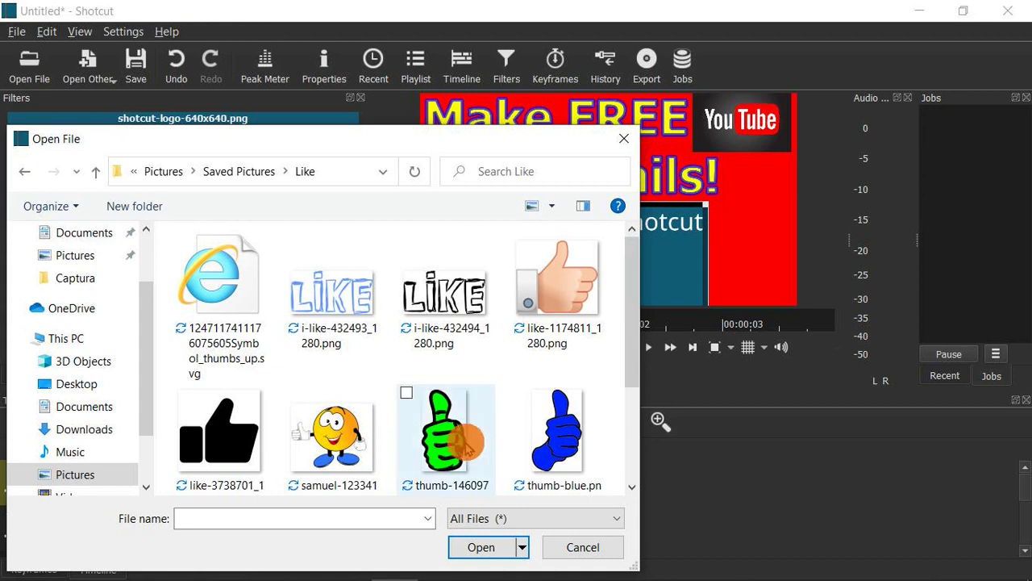
double_click(559, 440)
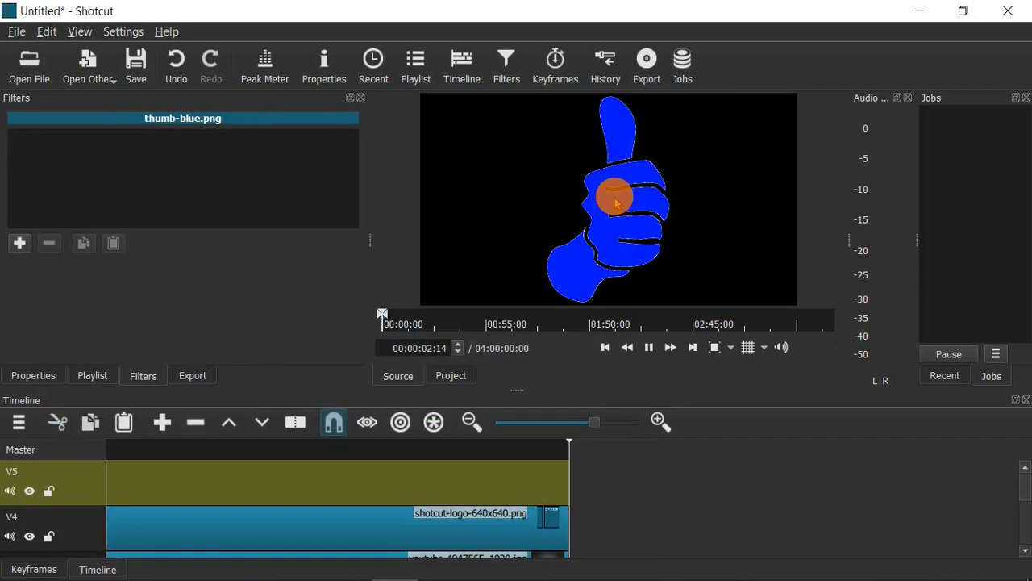
drag(611, 196, 97, 477)
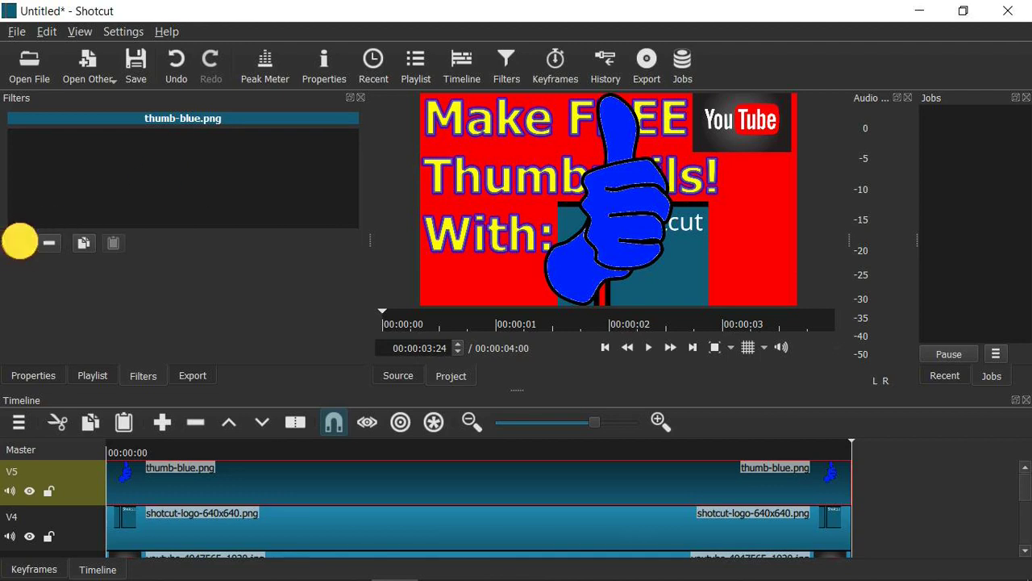
Apply a Size and Position filter to the blue thumb, shrink it to about 427 x 700 and place it right of the Shotcut logo
click(20, 240)
scroll(46, 258, down, 3)
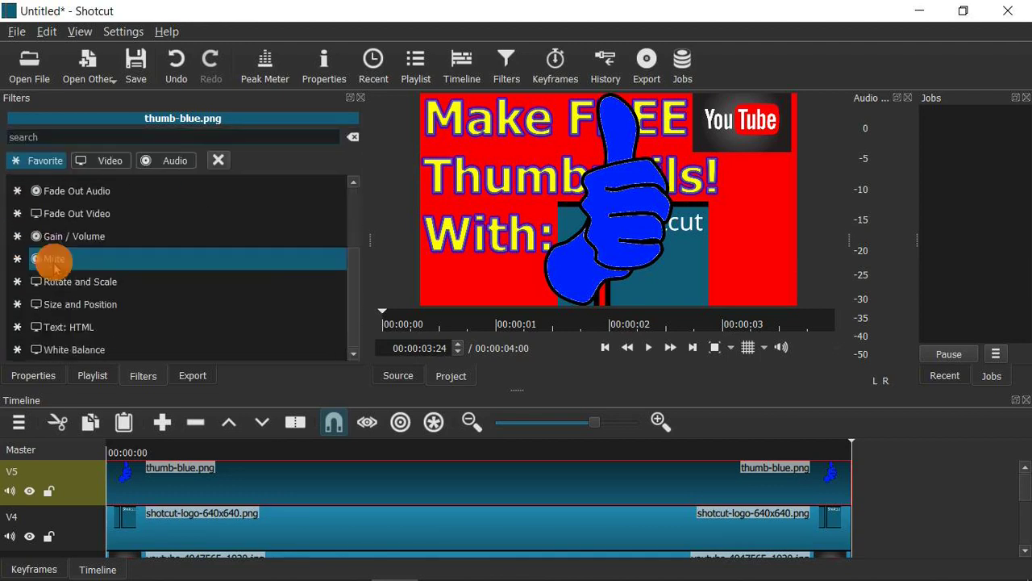
click(81, 304)
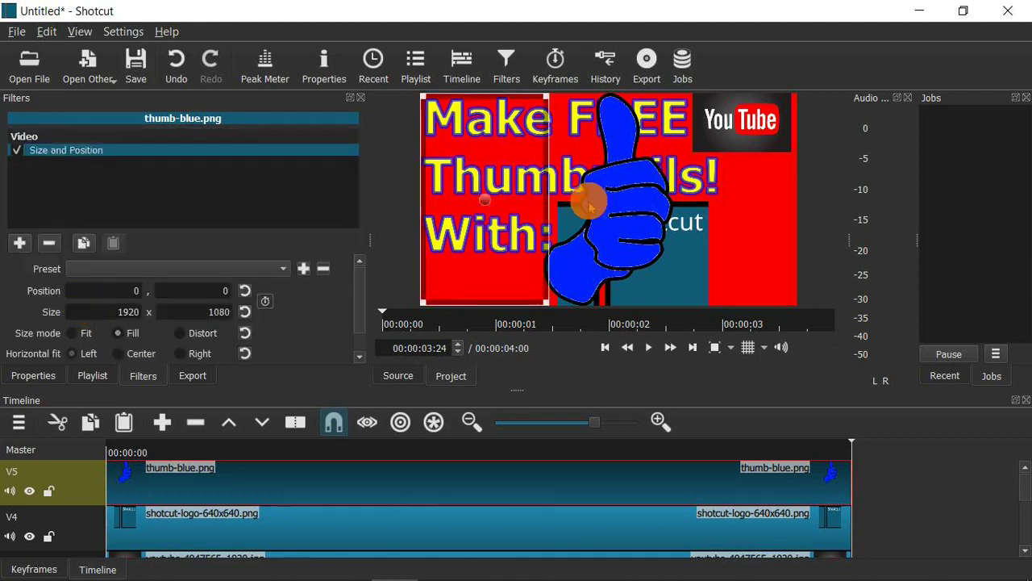
drag(587, 200, 438, 185)
drag(564, 208, 631, 202)
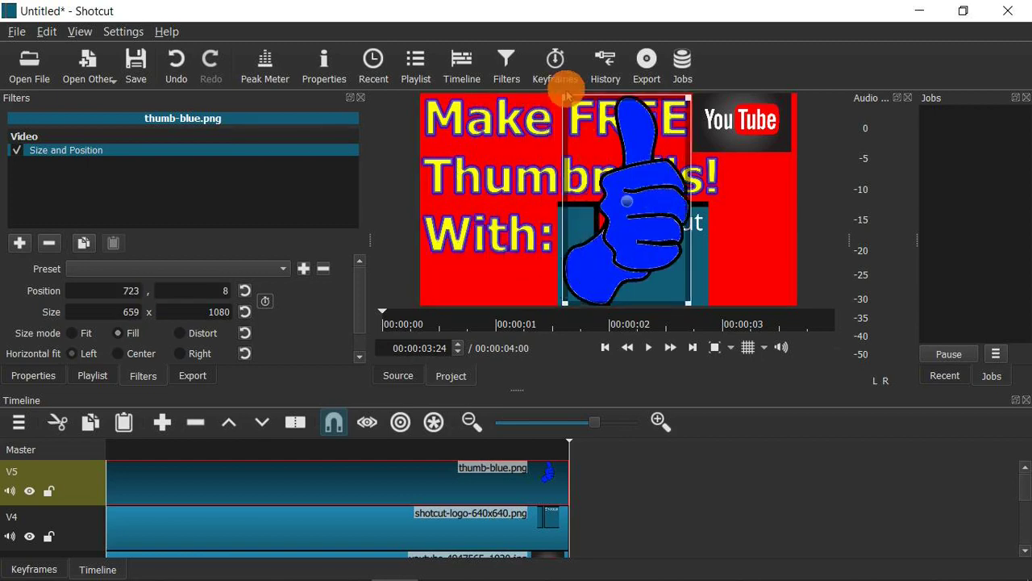
drag(564, 95, 699, 175)
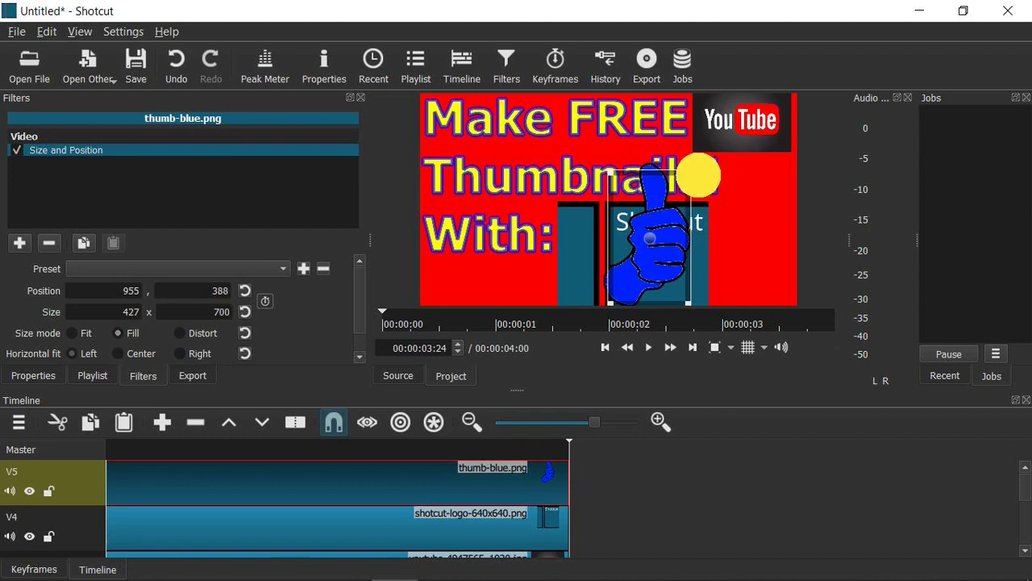
drag(645, 237, 736, 229)
click(352, 532)
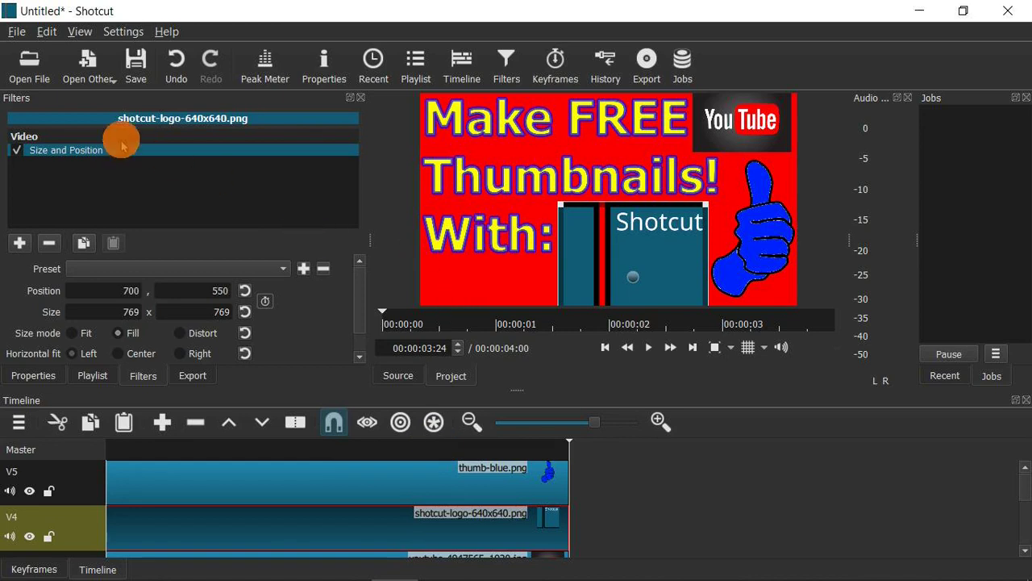
Open youtube-subscibe-button-4163956_1920.png from the Subscribe folder and place it at the start of a new video track above the thumb
click(24, 69)
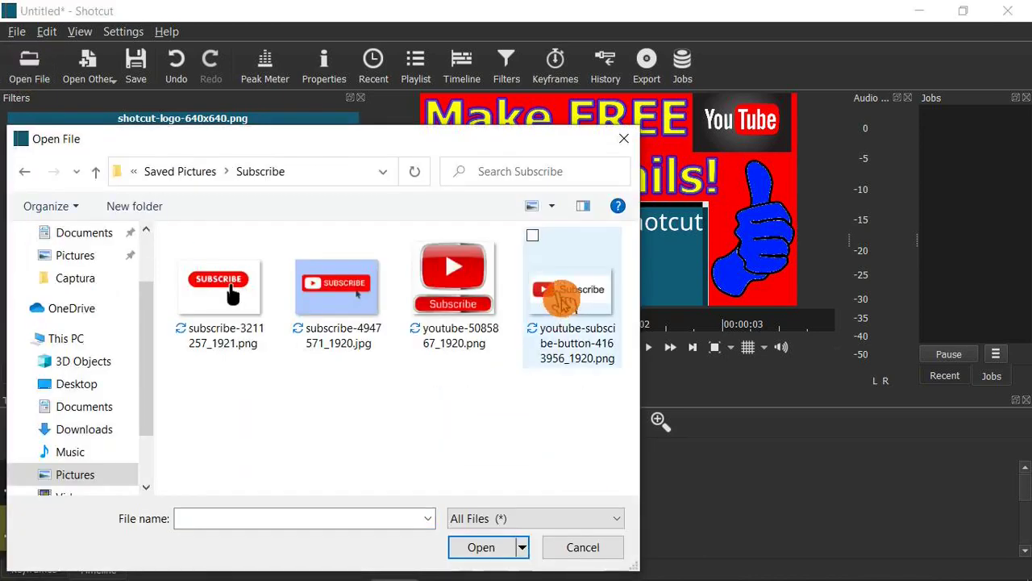
double_click(564, 297)
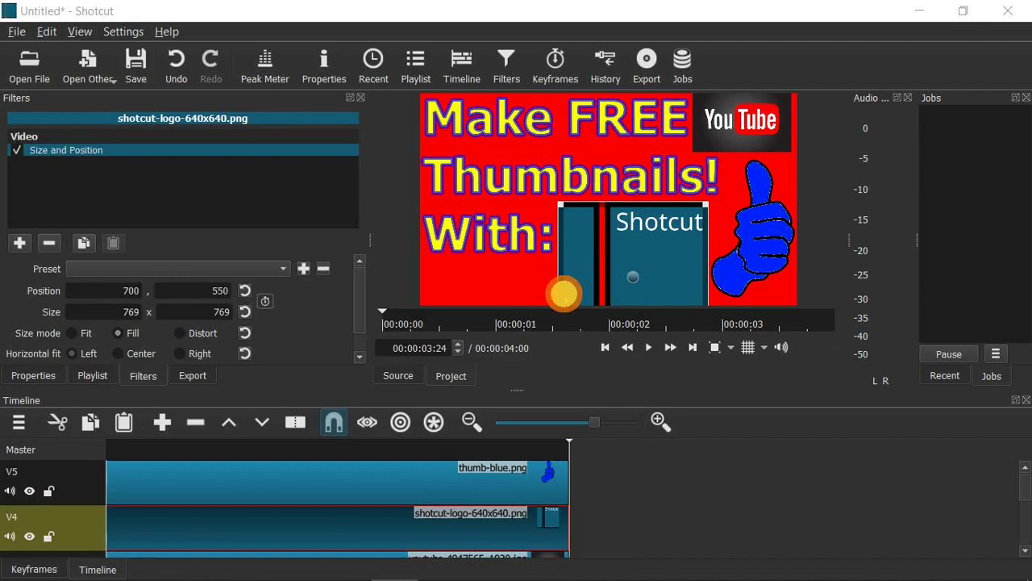
click(19, 422)
click(93, 292)
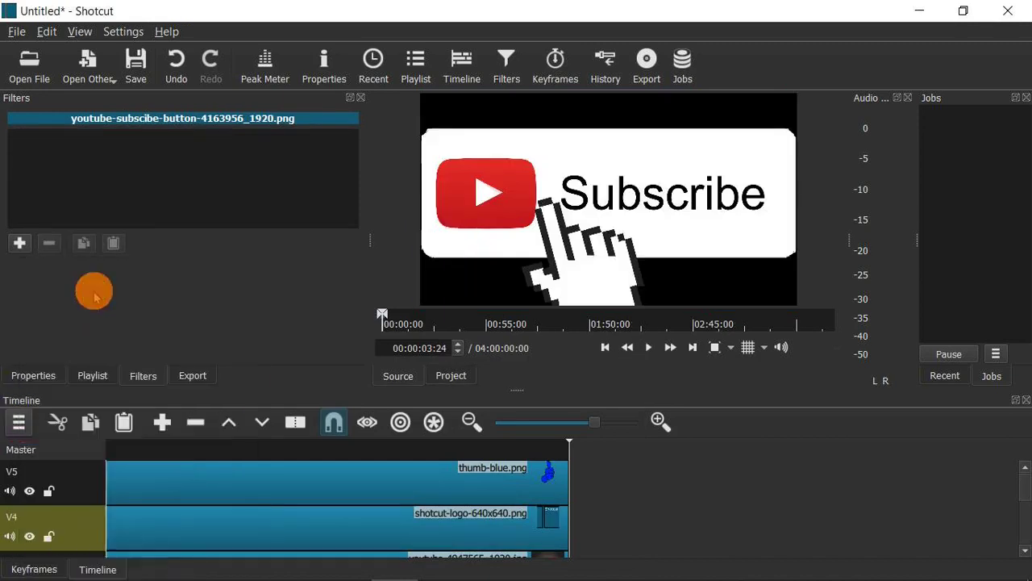
drag(565, 186, 330, 479)
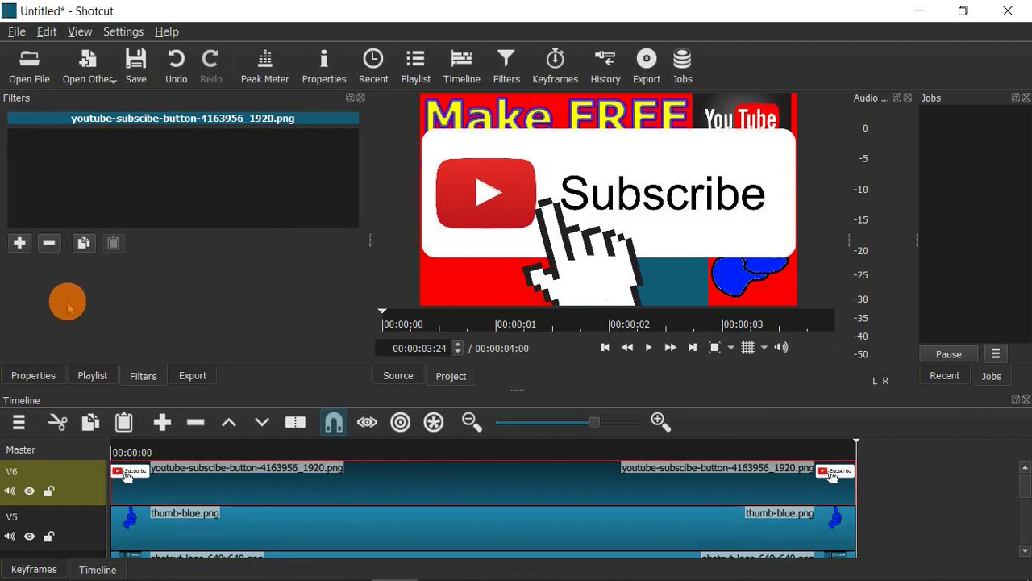
Browse the favorite filters for the subscribe button clip as far as Size and Position
click(20, 244)
scroll(19, 246, down, 2)
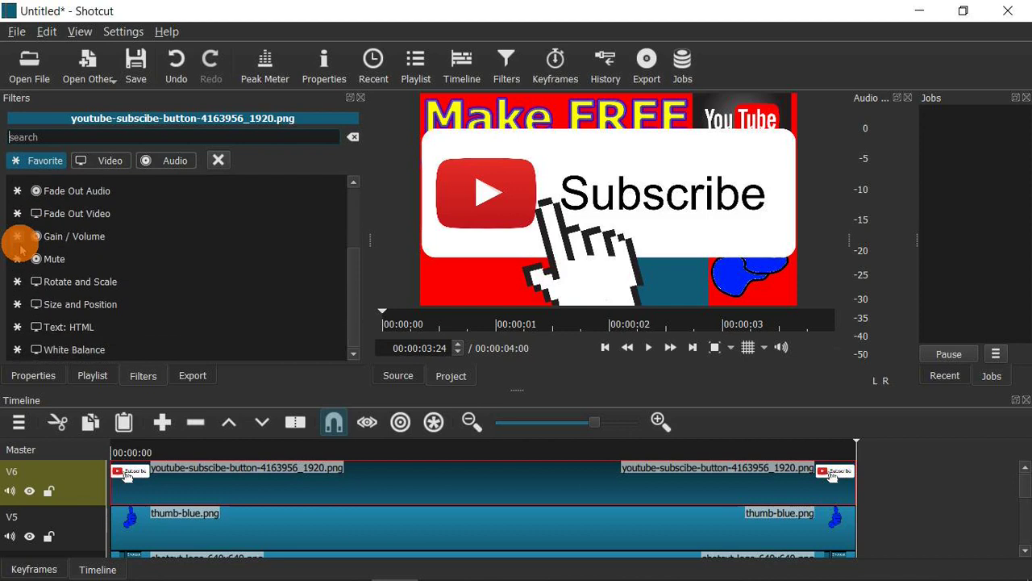